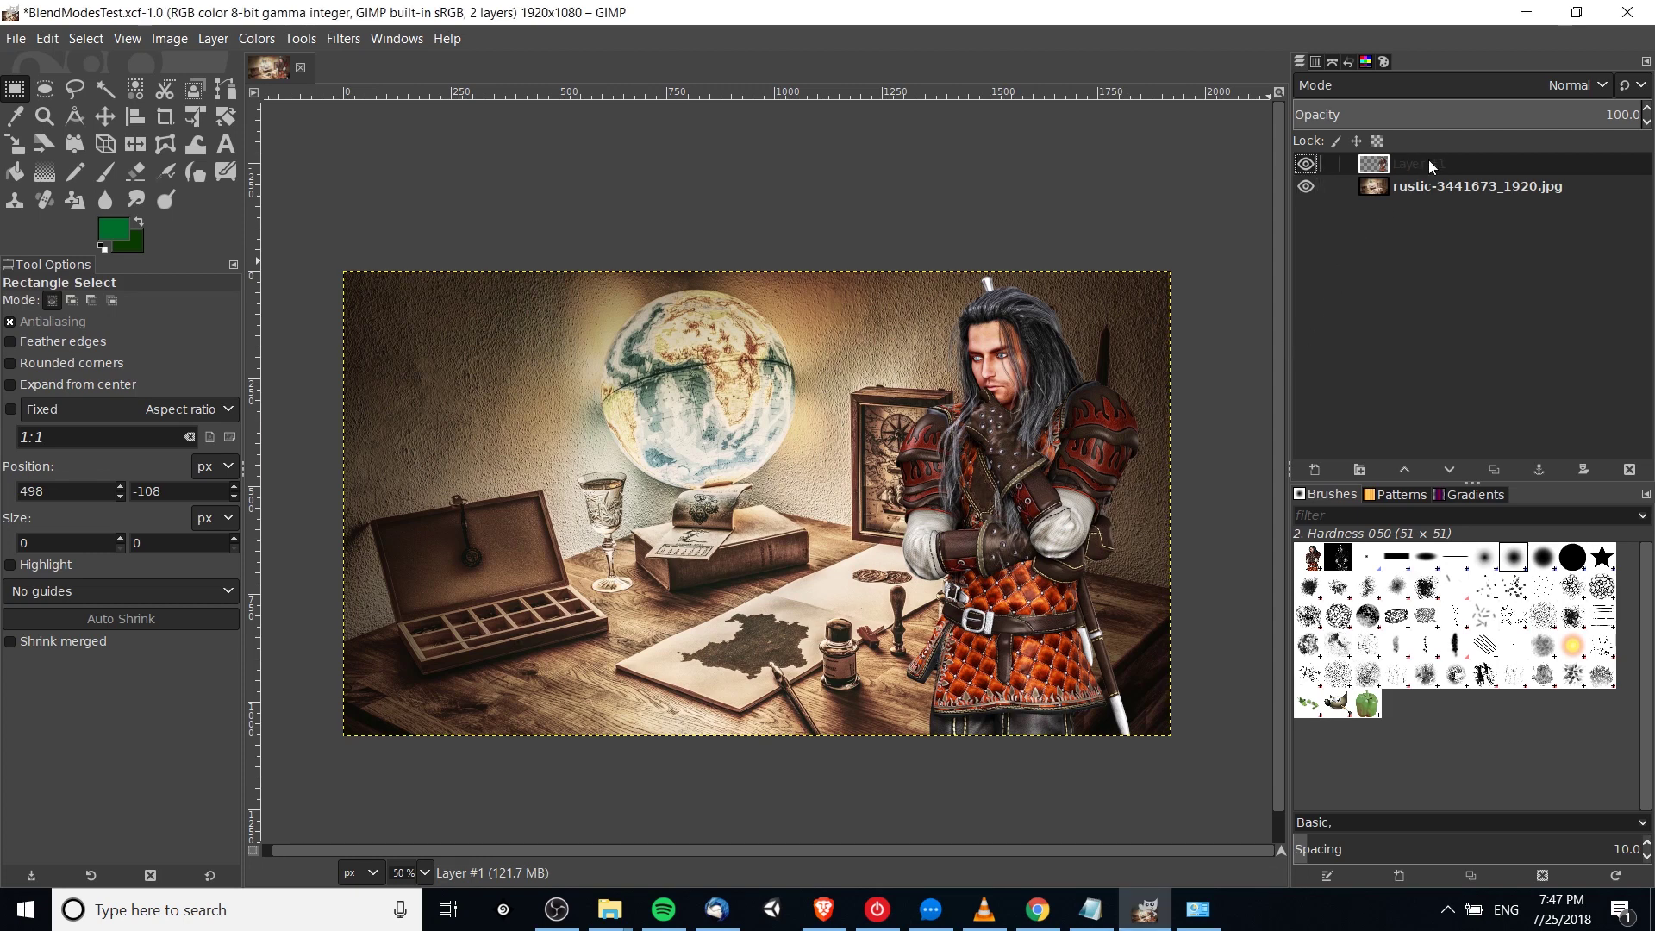
# Set Layer #1's blend mode to Hard light over the rustic desk photo
pyautogui.click(1451, 83)
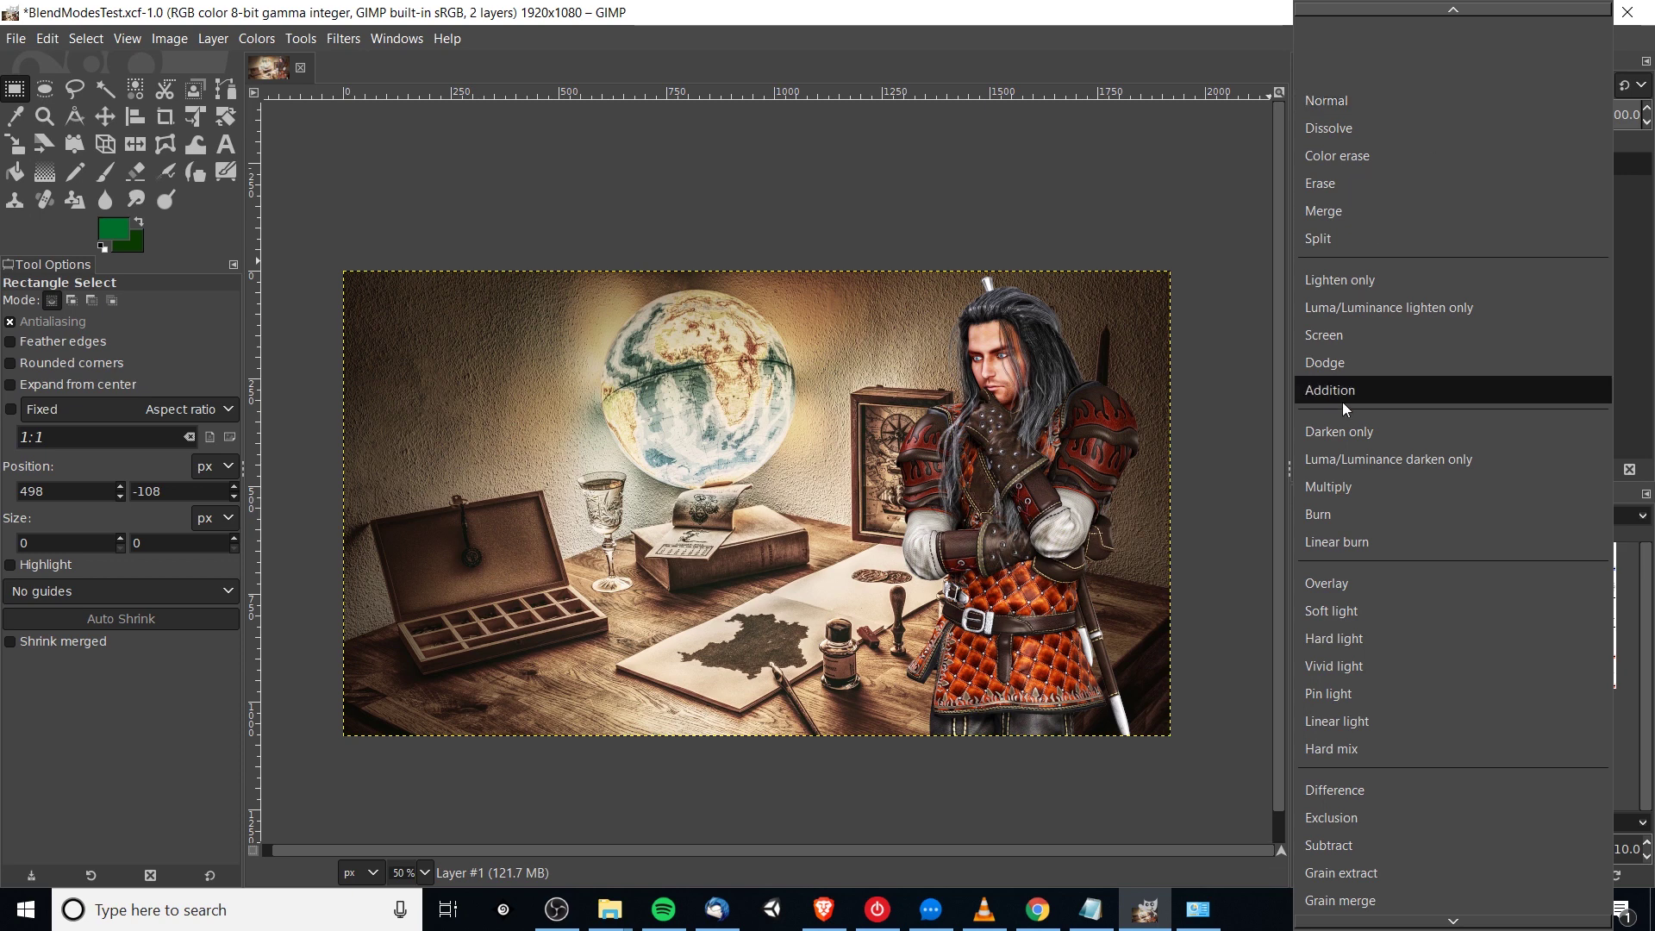
pyautogui.click(1405, 640)
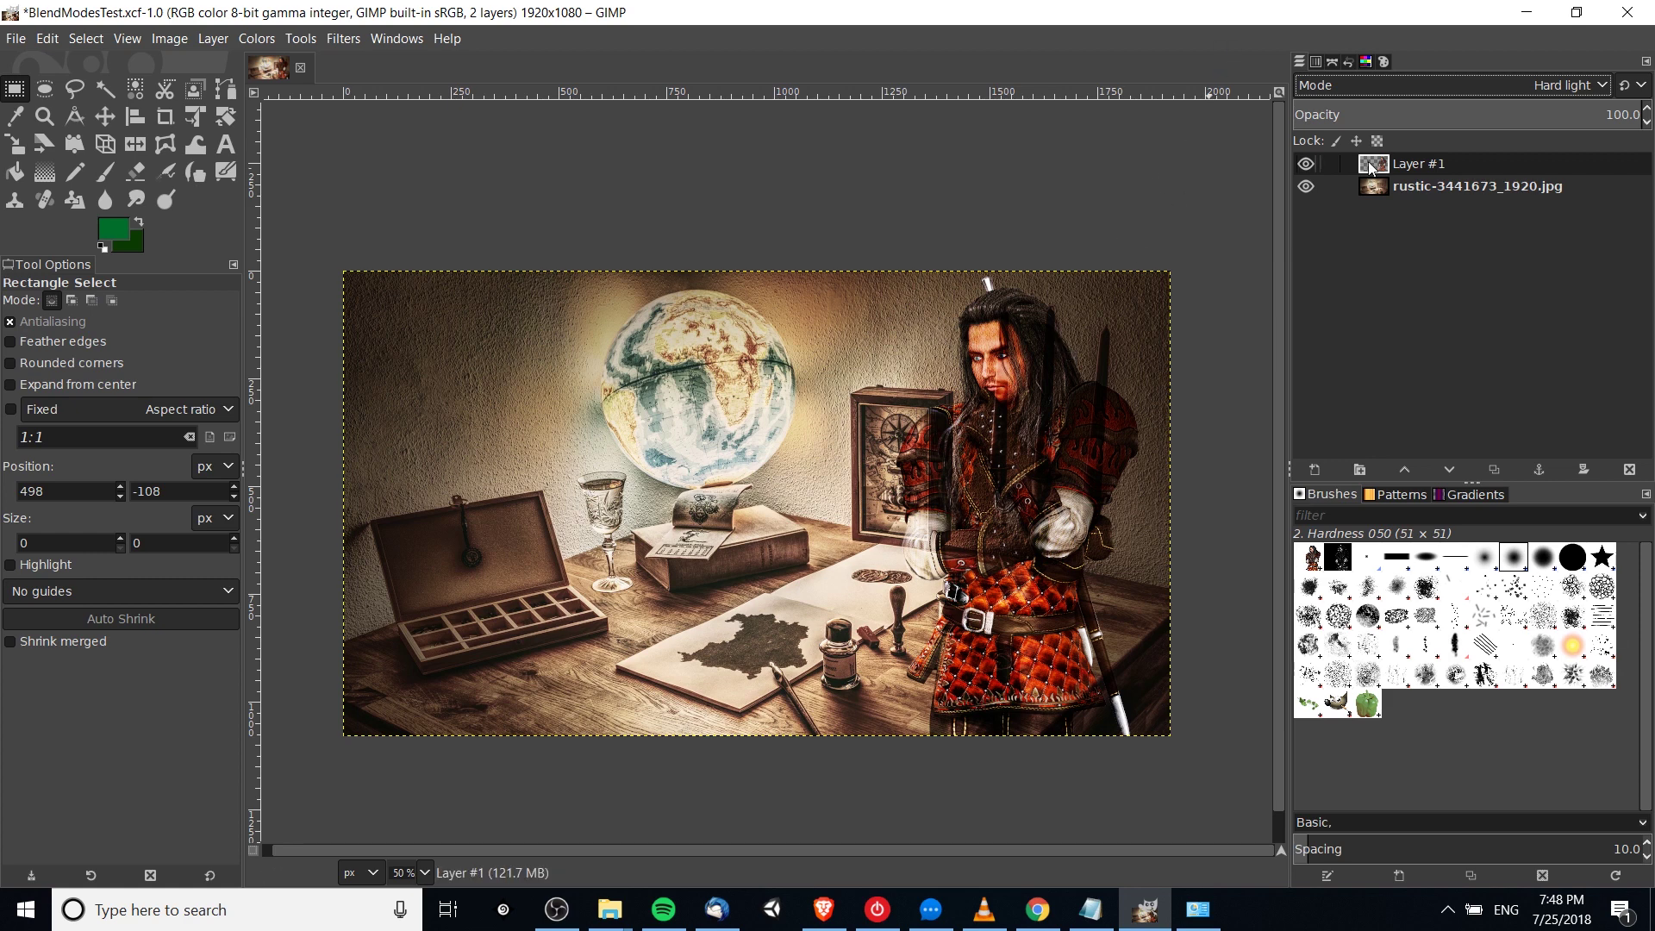
# Hide the rustic desk background layer, then show it again
pyautogui.click(359, 41)
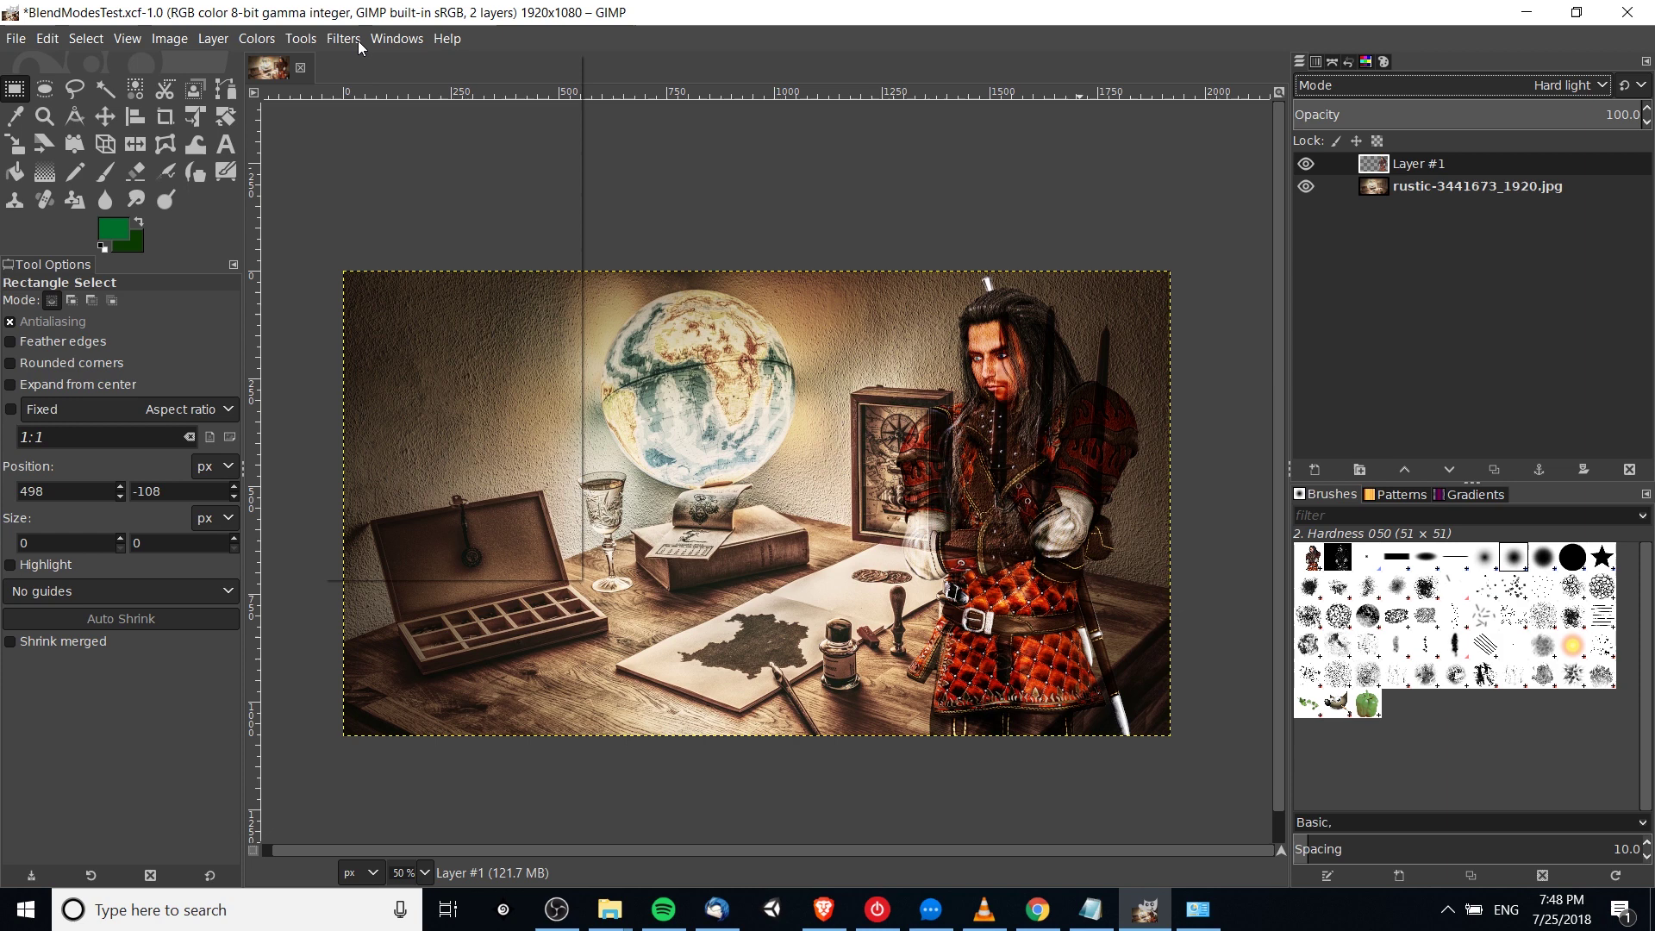
pyautogui.click(353, 38)
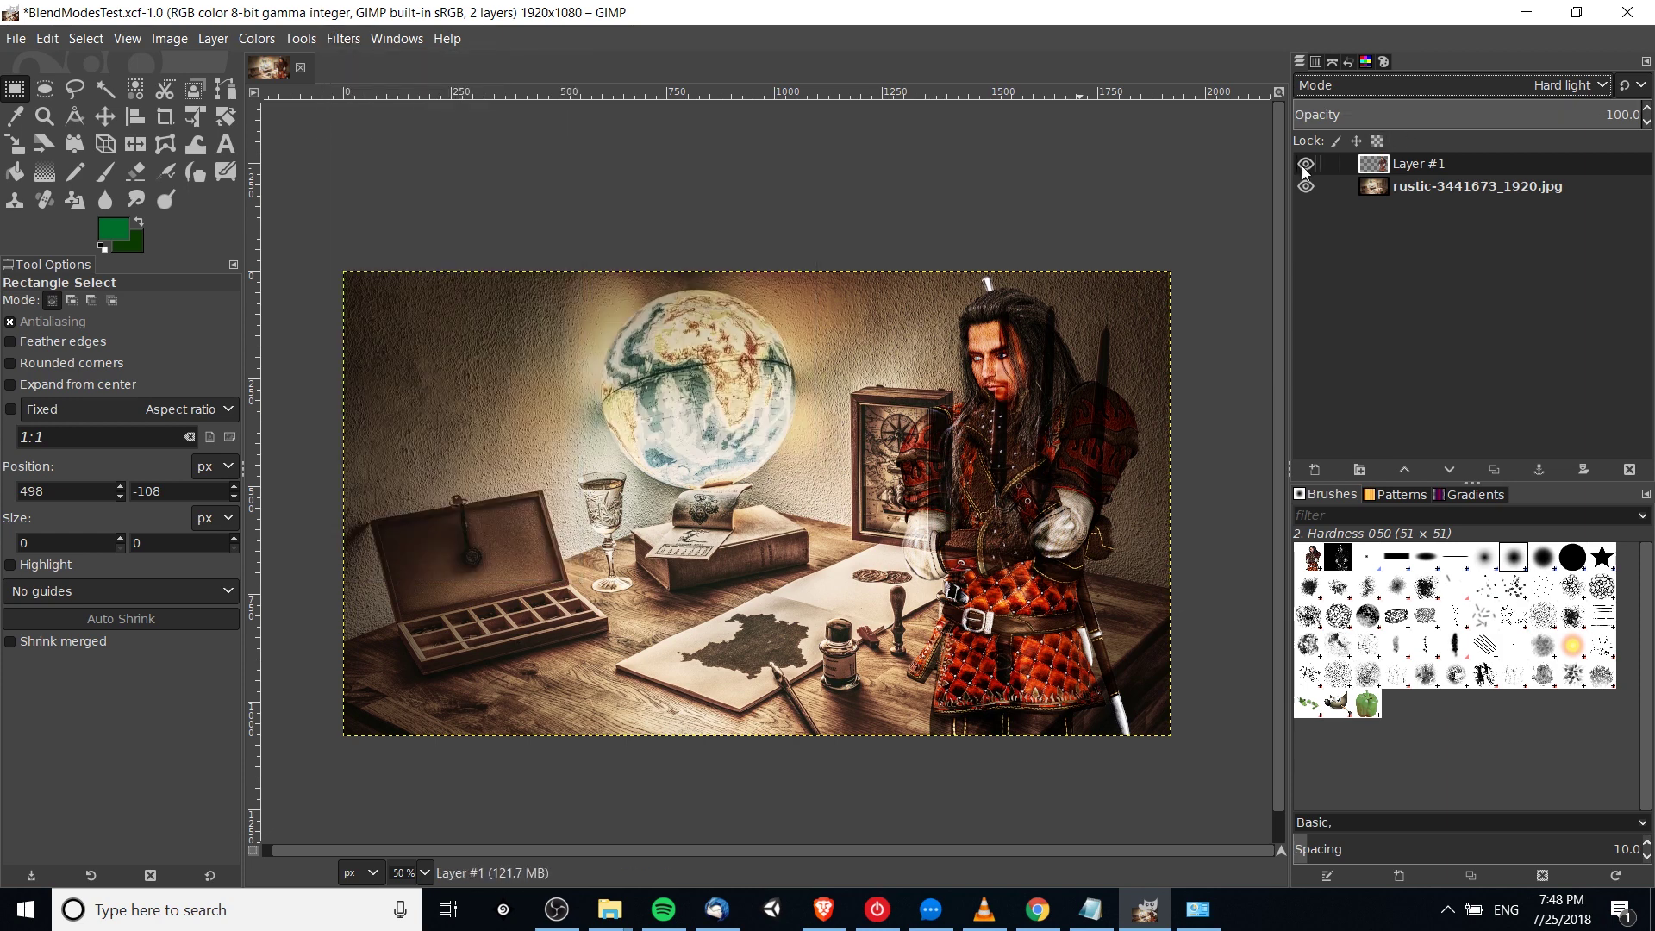
pyautogui.click(1308, 188)
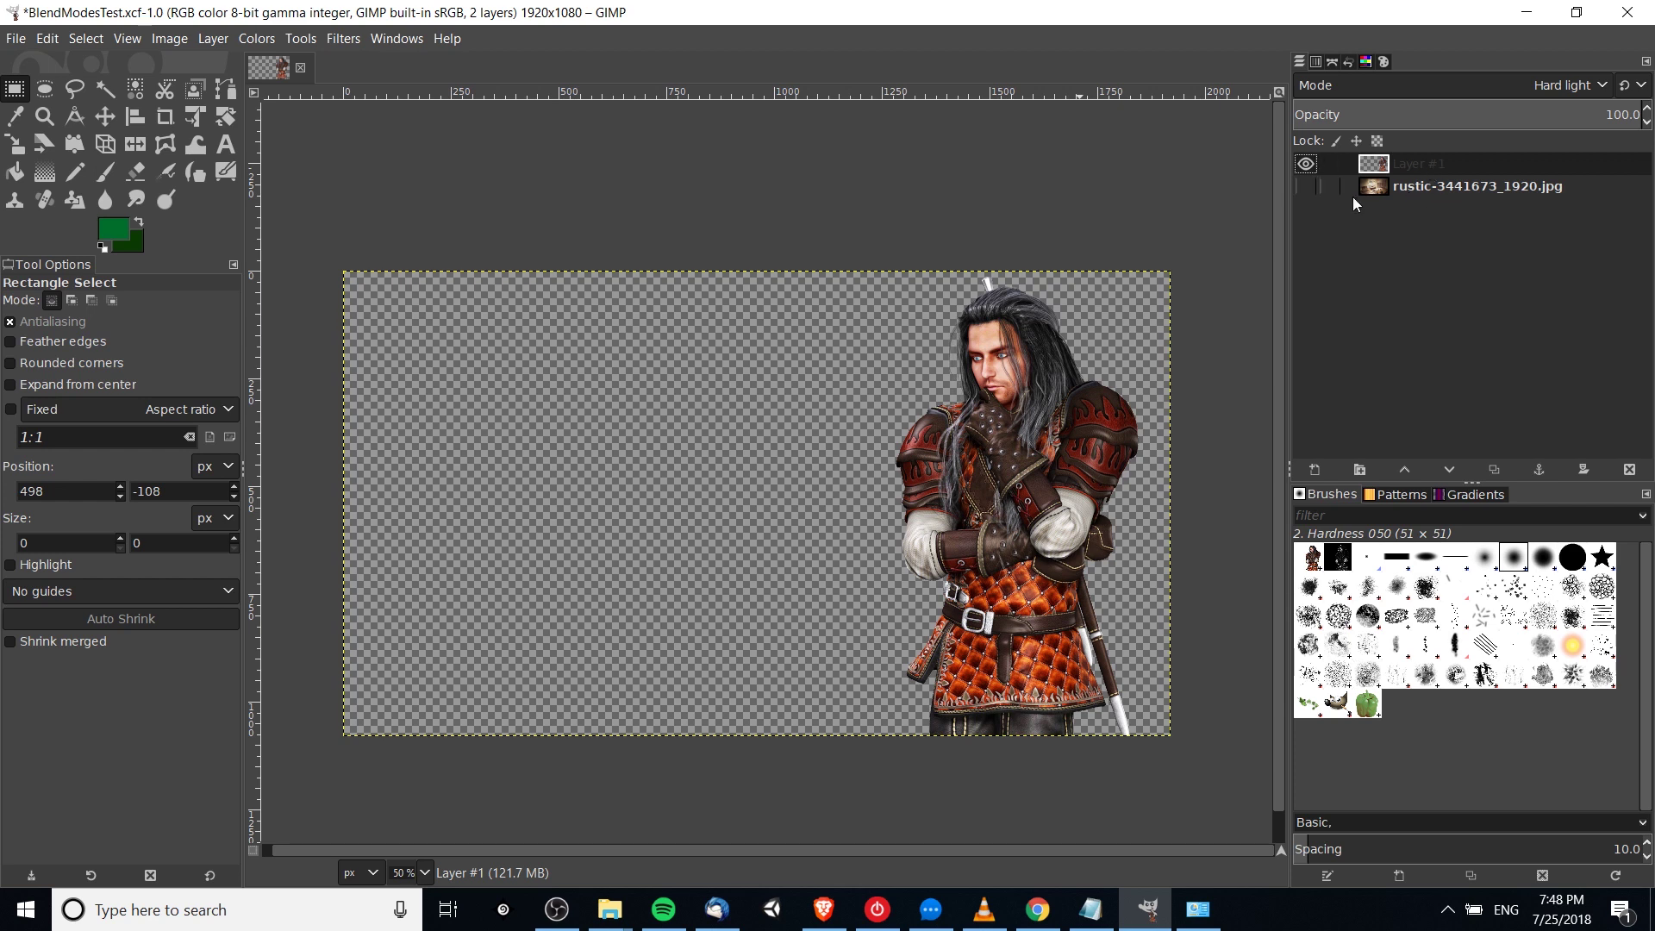
pyautogui.click(1306, 187)
# Try the character layer in Normal, then Dissolve, and finish on Lighten only
pyautogui.click(1438, 86)
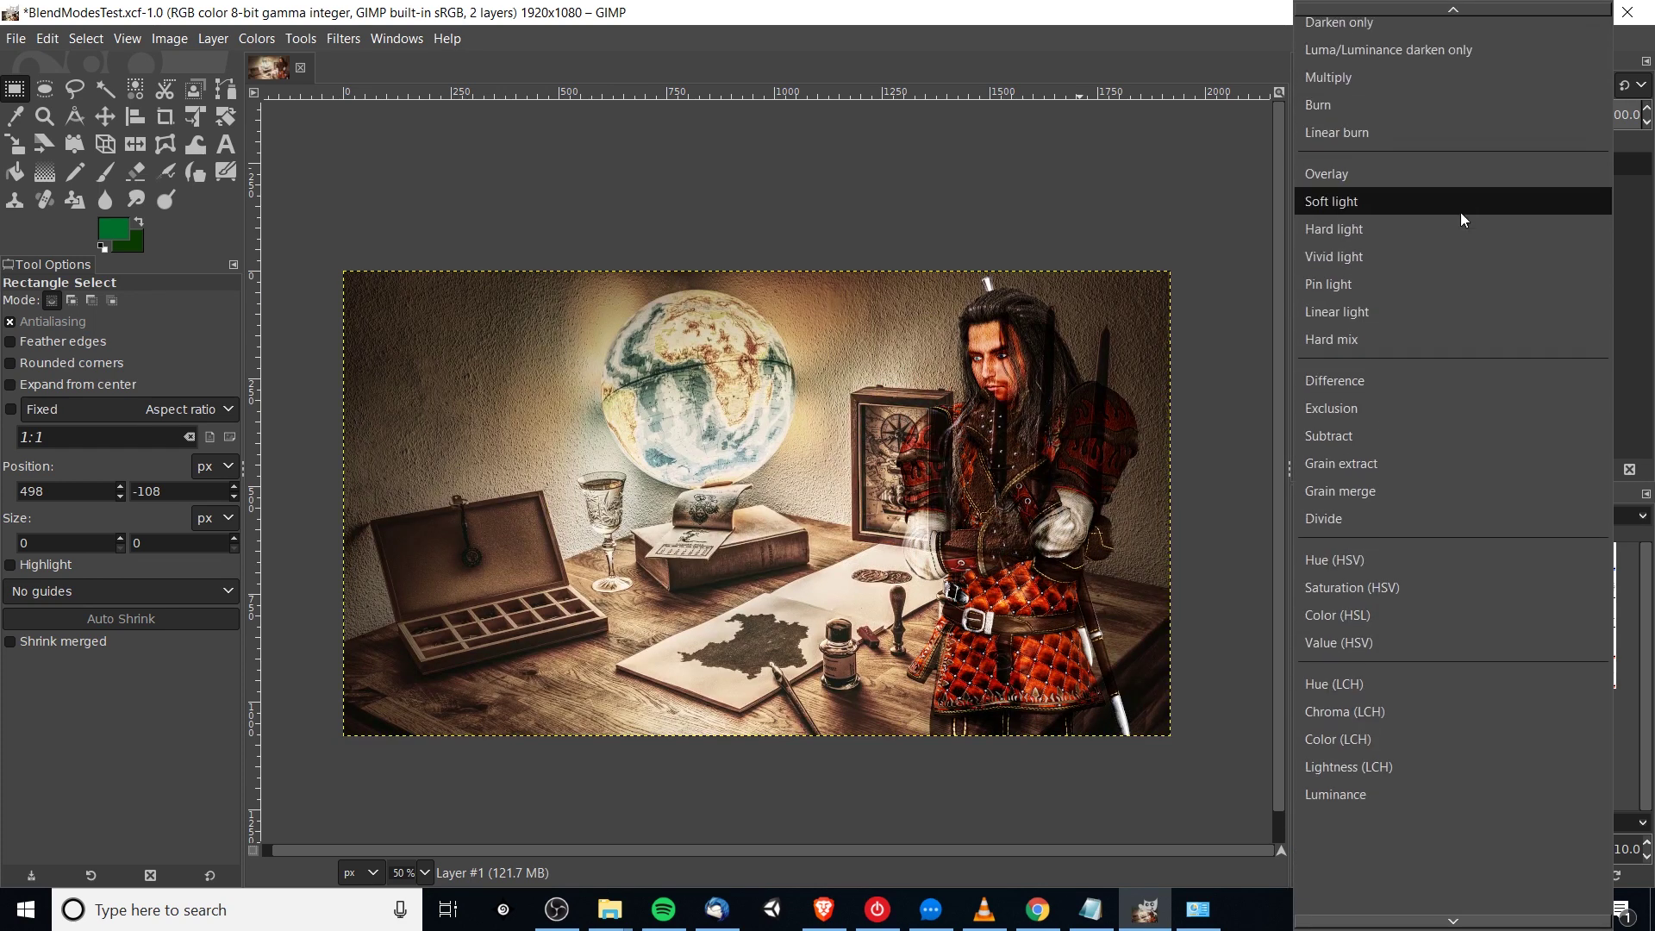
pyautogui.scroll(5, 1462, 214)
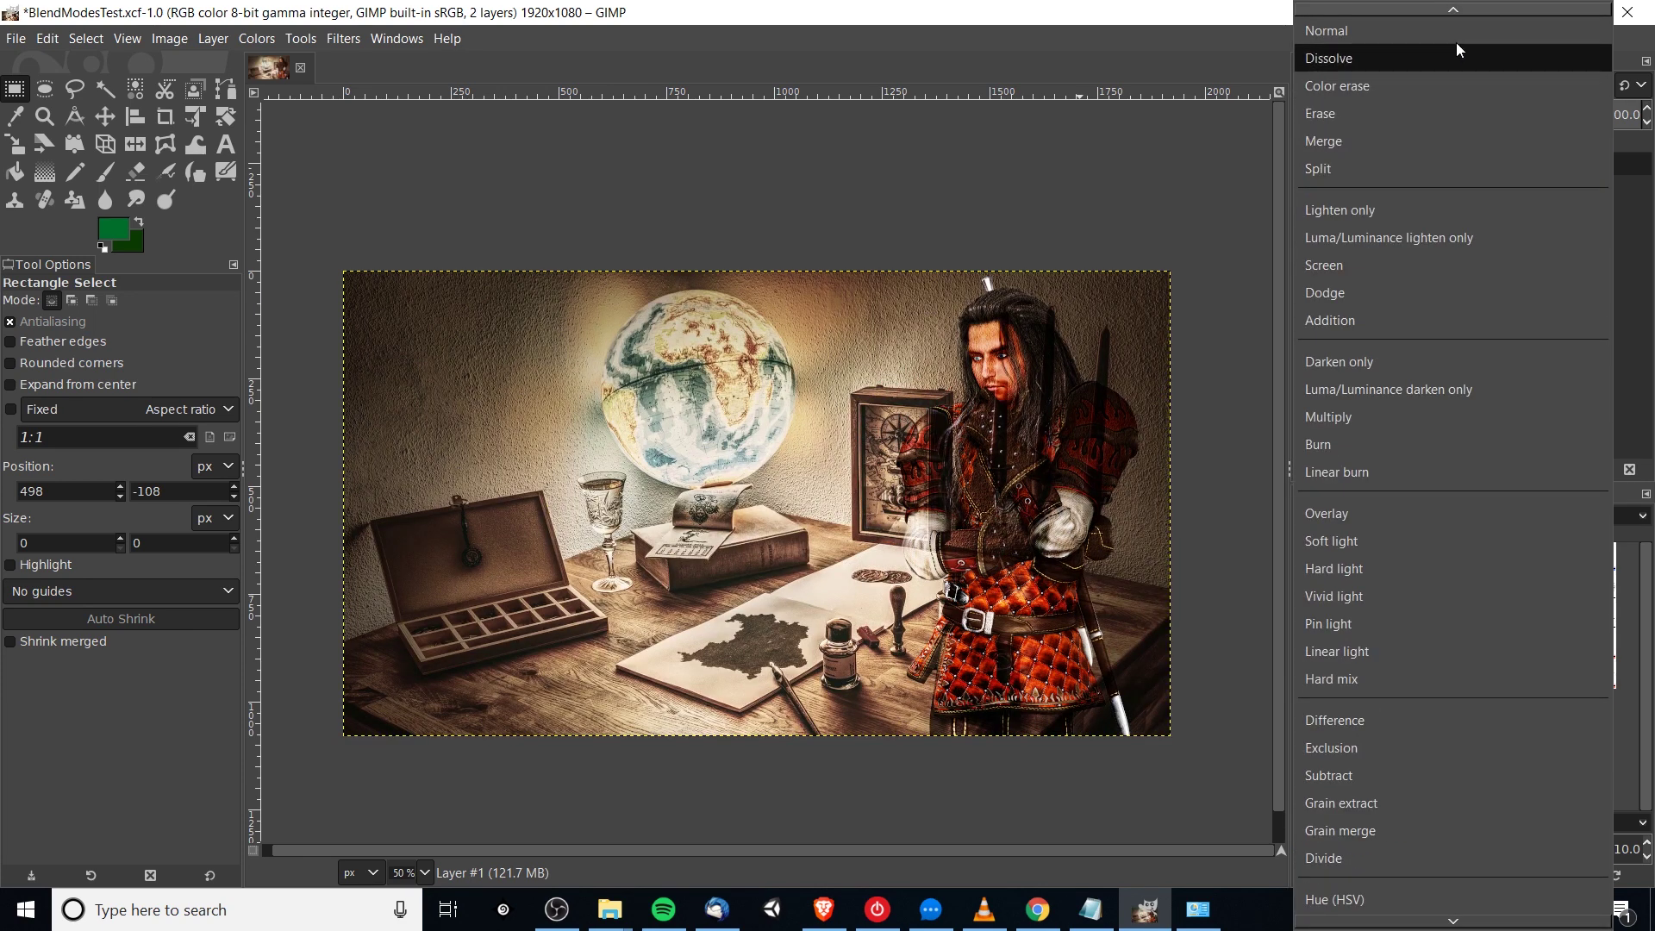
pyautogui.click(1455, 33)
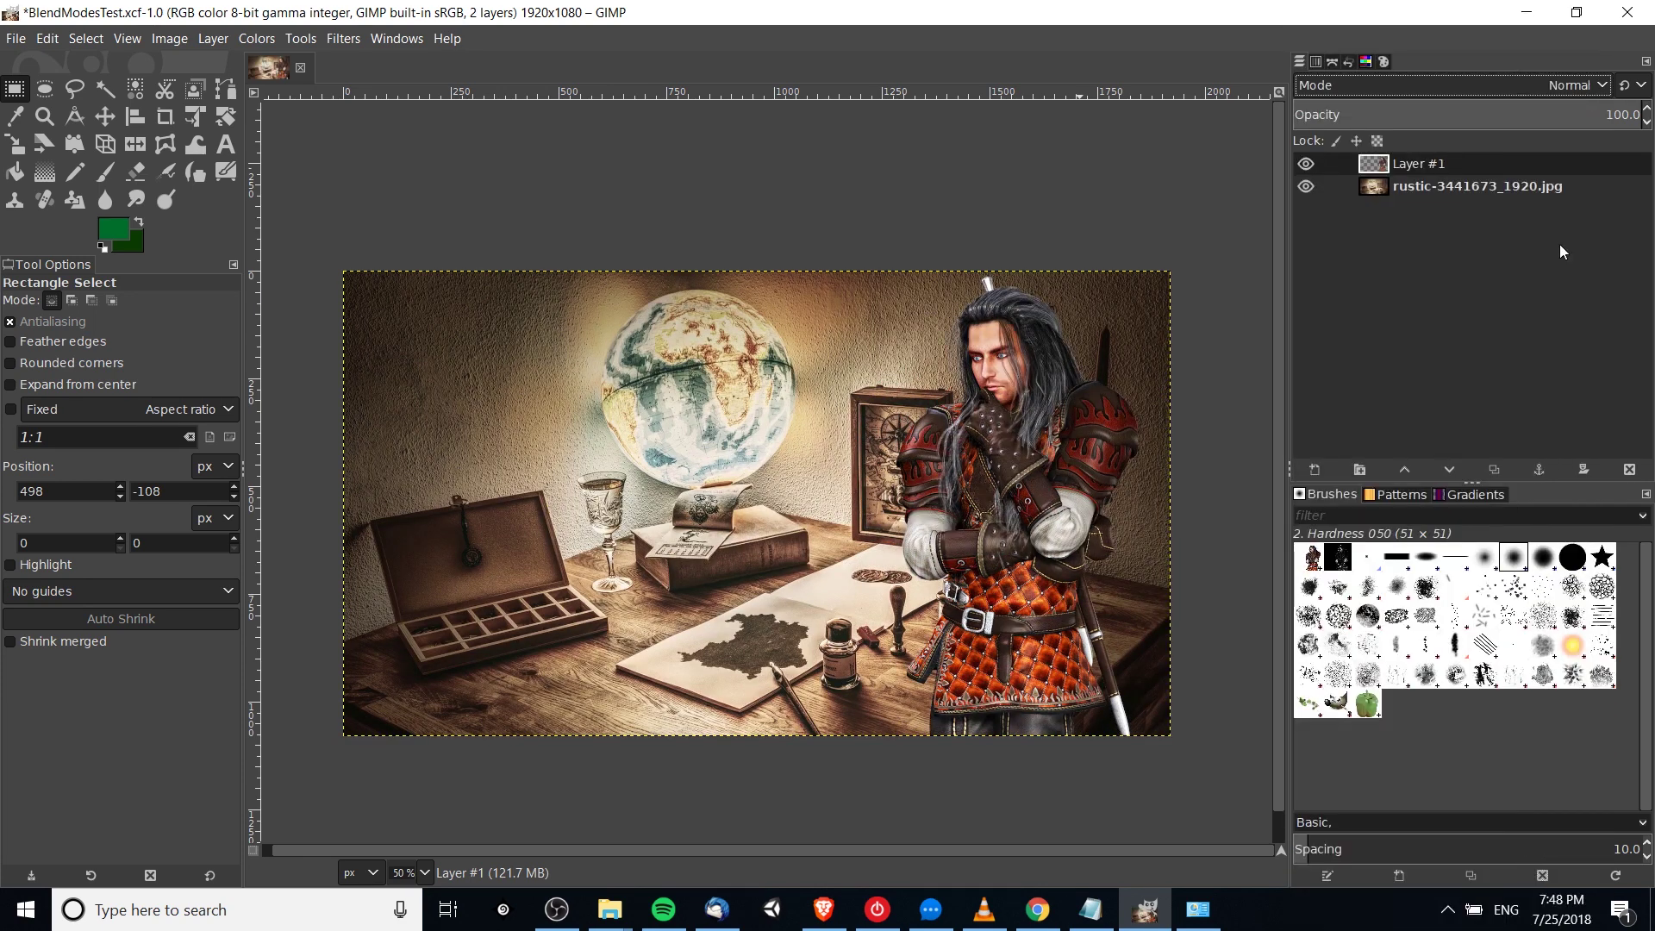
pyautogui.click(1533, 89)
pyautogui.scroll(-6, 1537, 185)
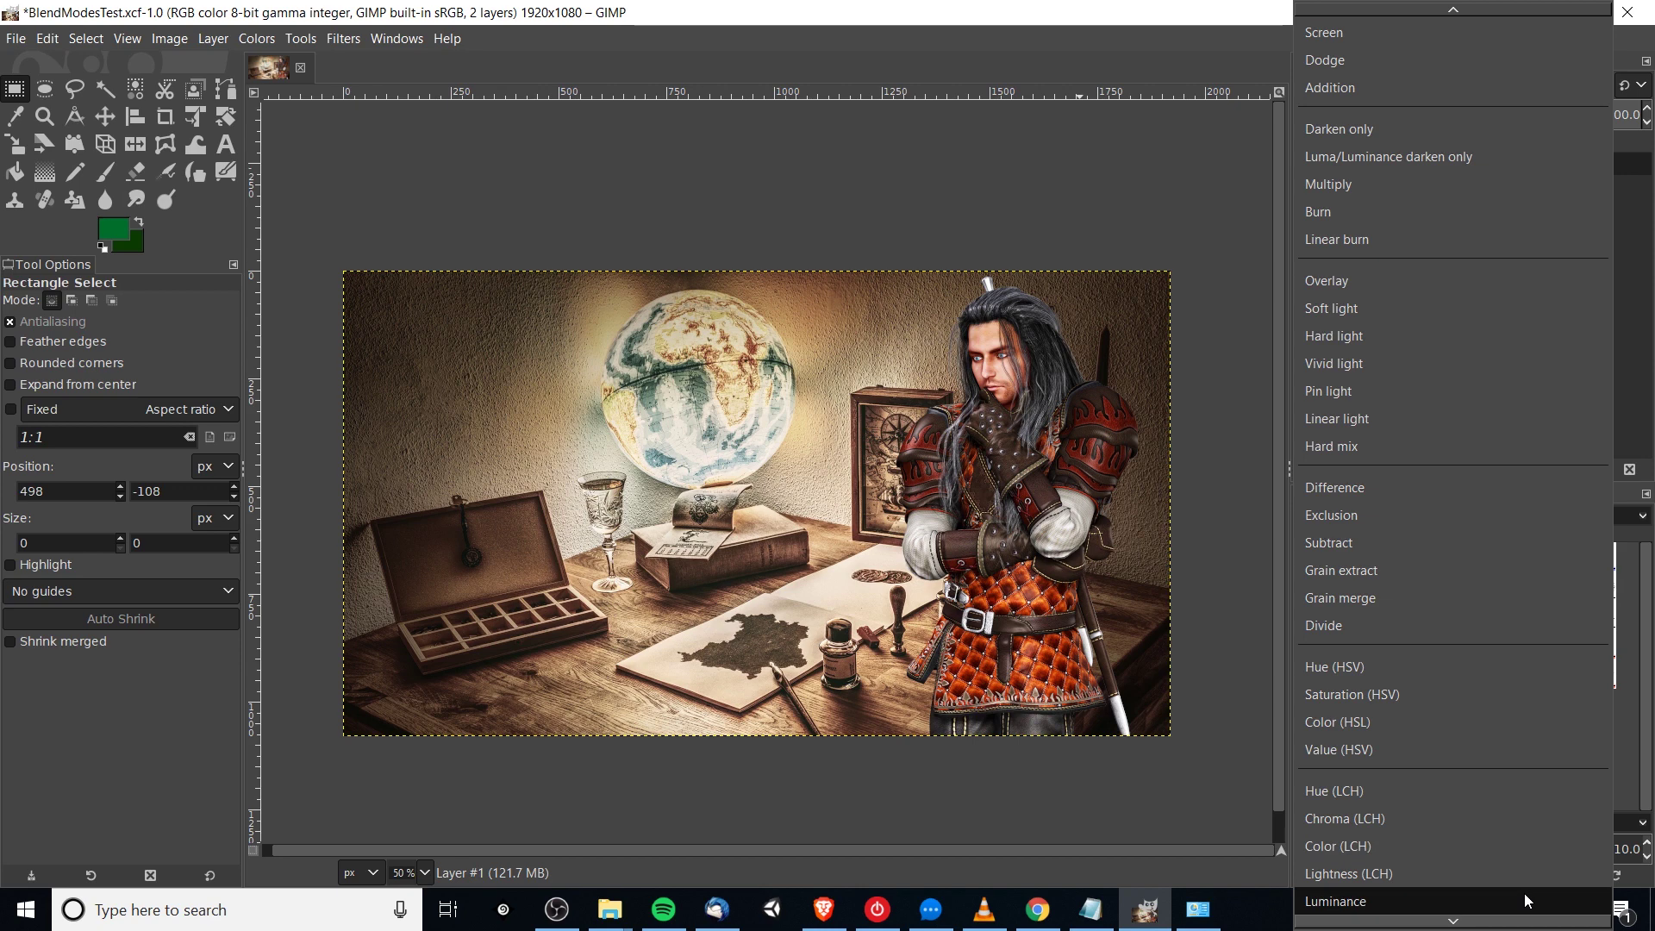
pyautogui.scroll(3, 1452, 342)
pyautogui.scroll(2, 1457, 338)
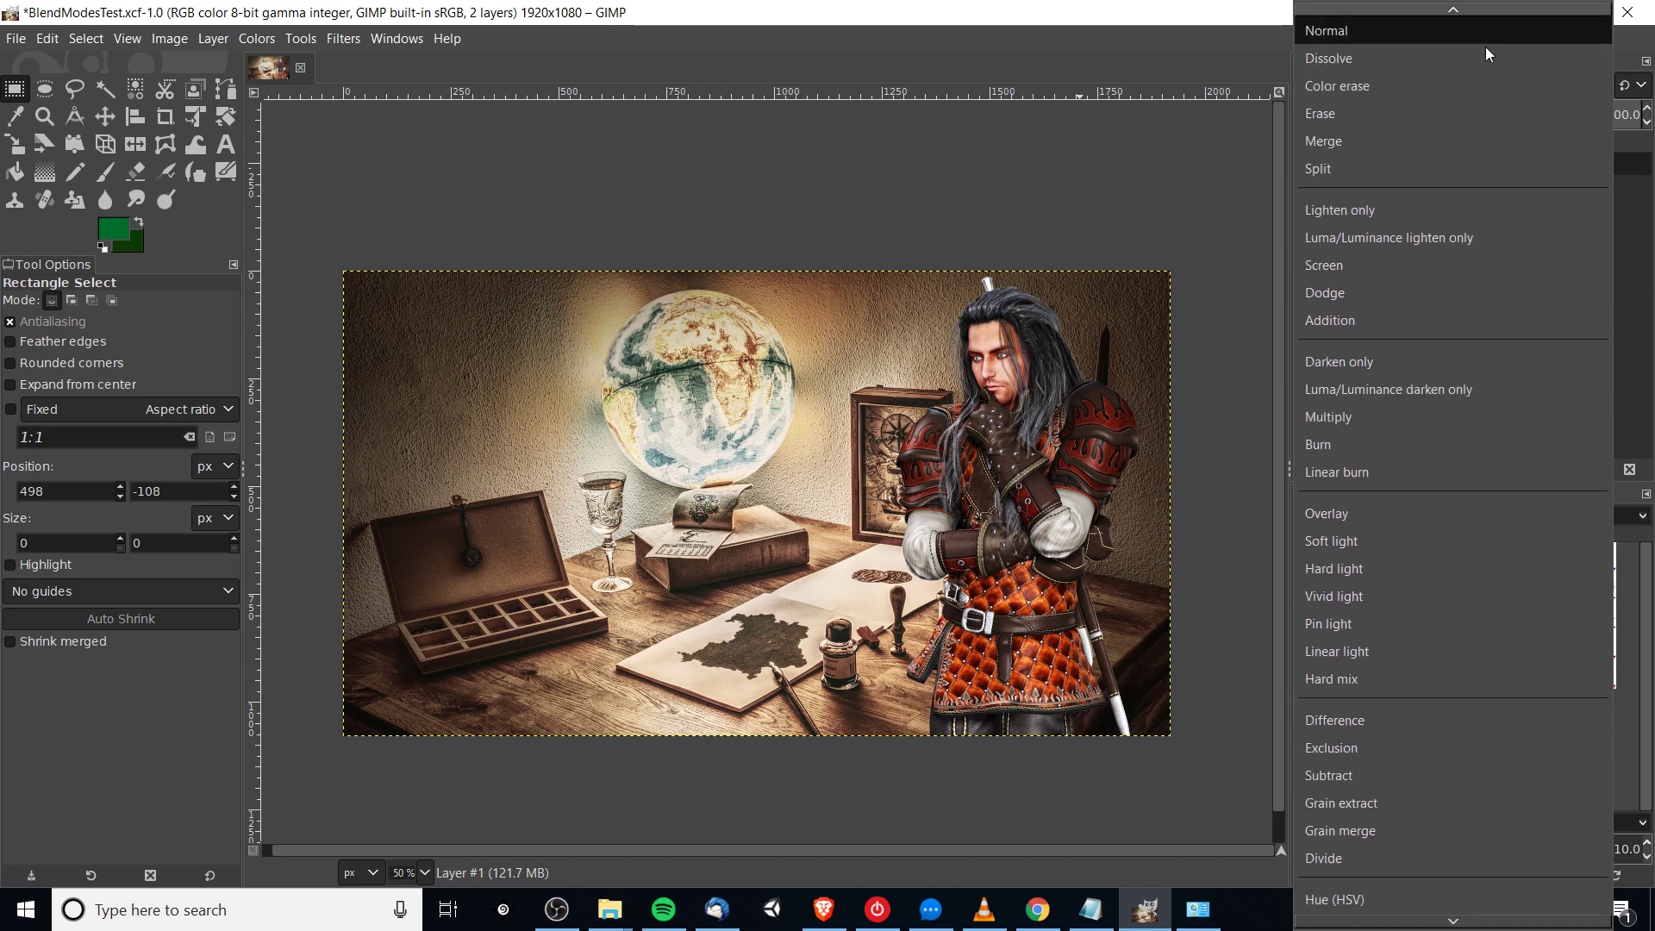
pyautogui.click(1480, 58)
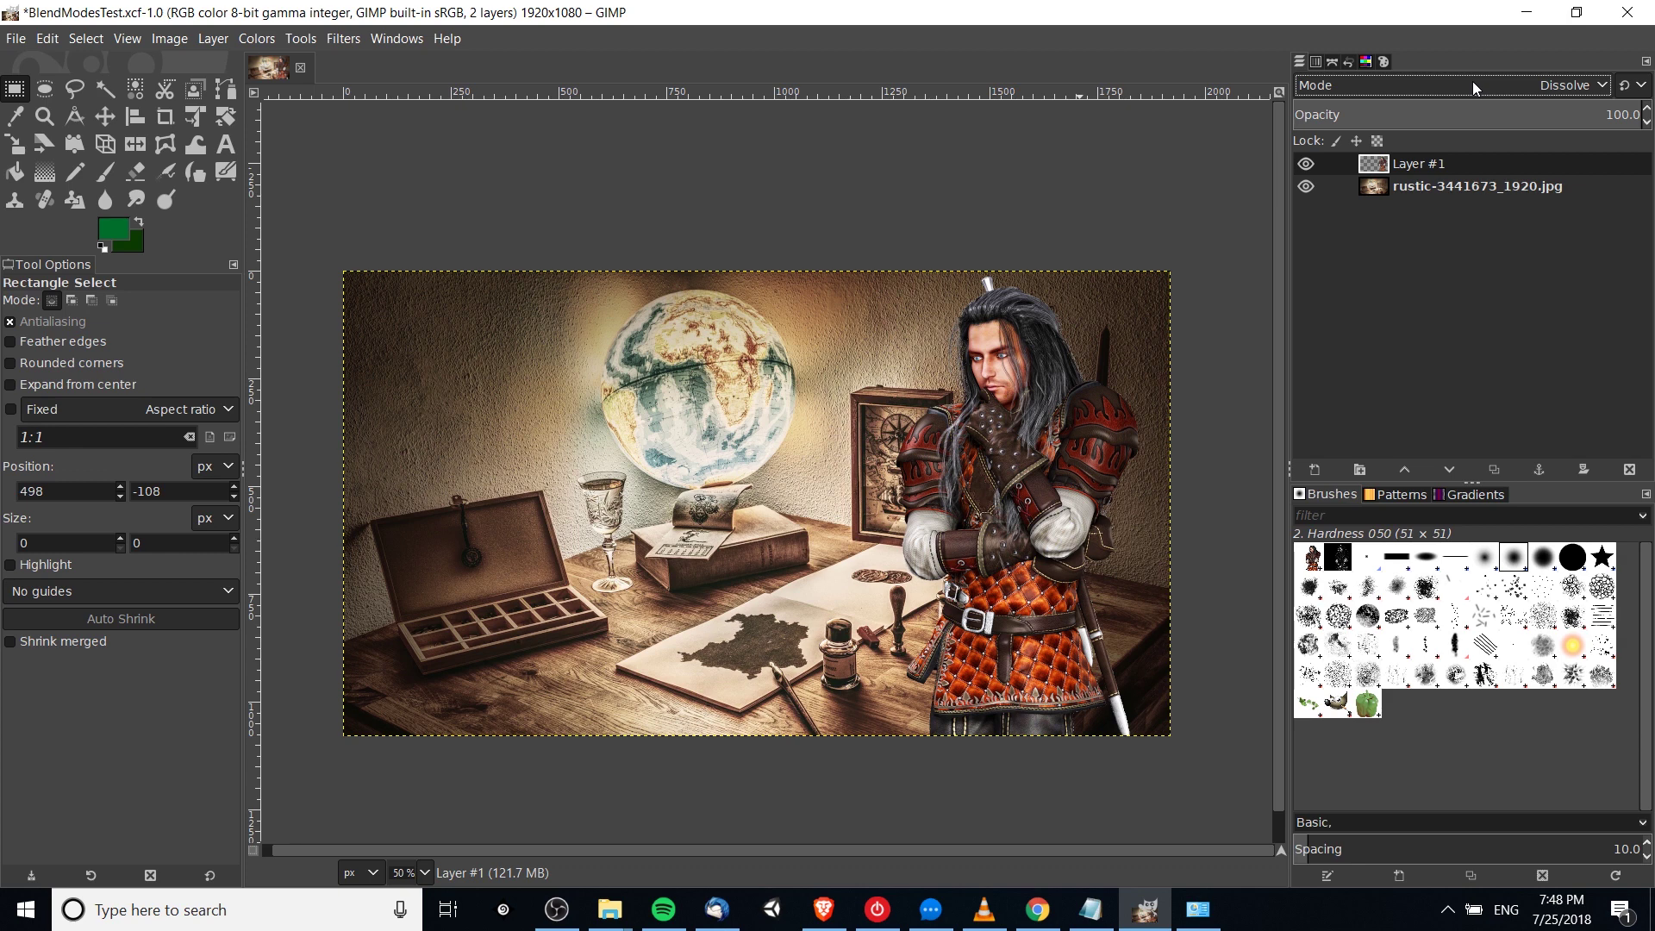
pyautogui.scroll(-1, 1473, 82)
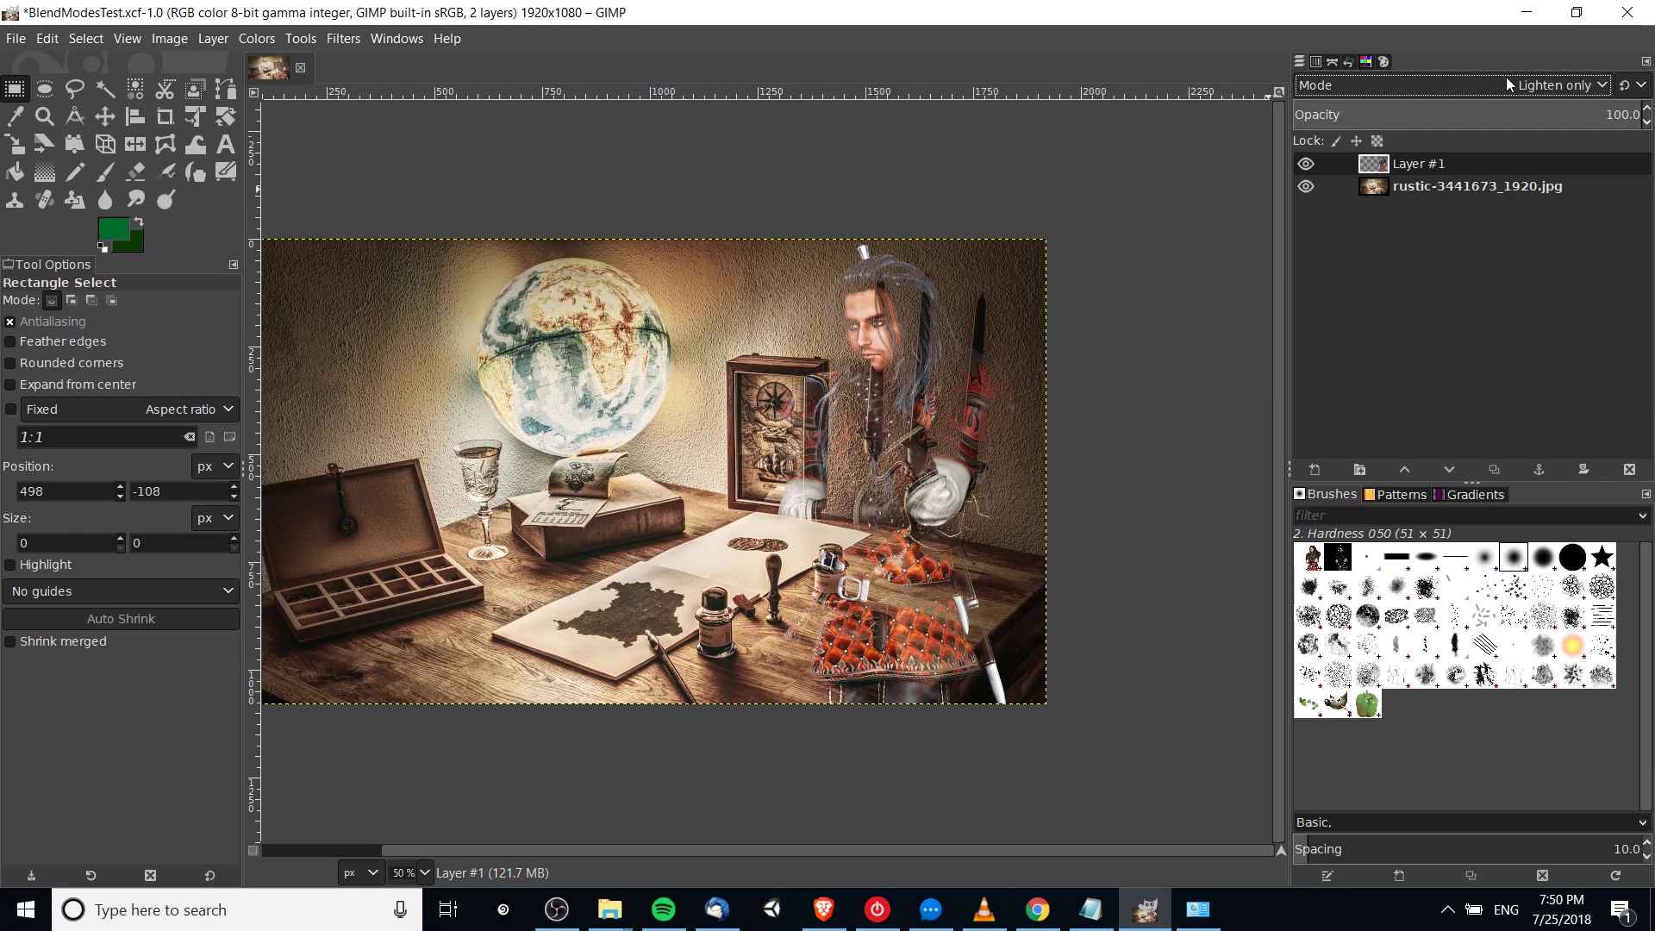
pyautogui.click(1578, 88)
pyautogui.scroll(3, 1497, 143)
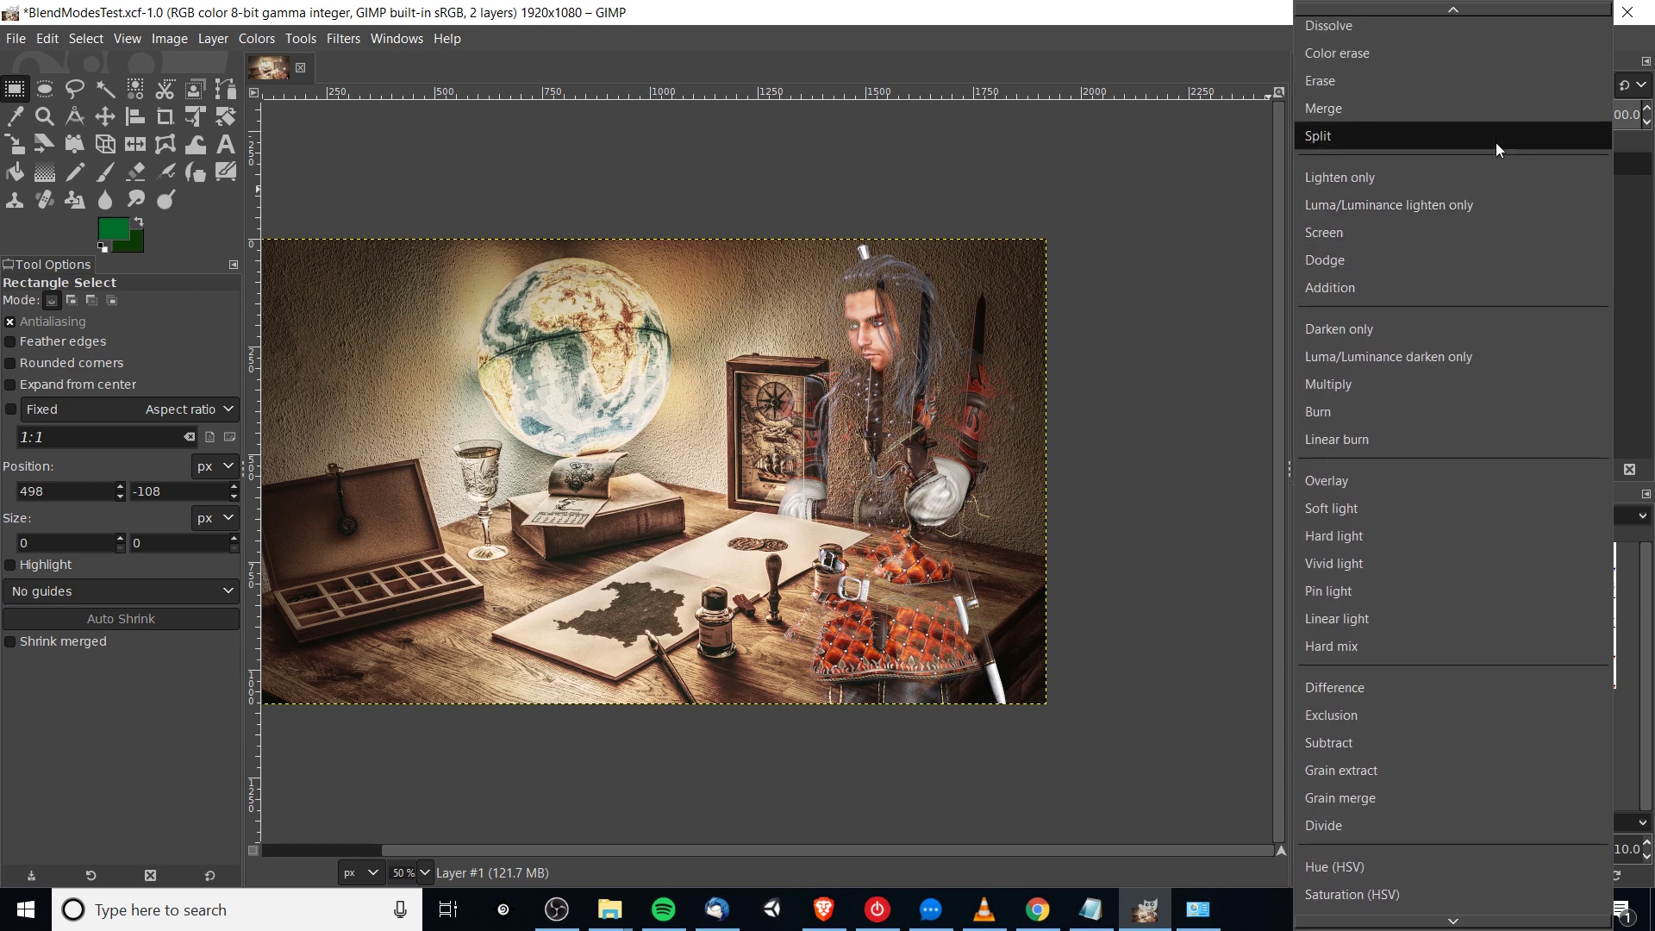
pyautogui.scroll(1, 1496, 143)
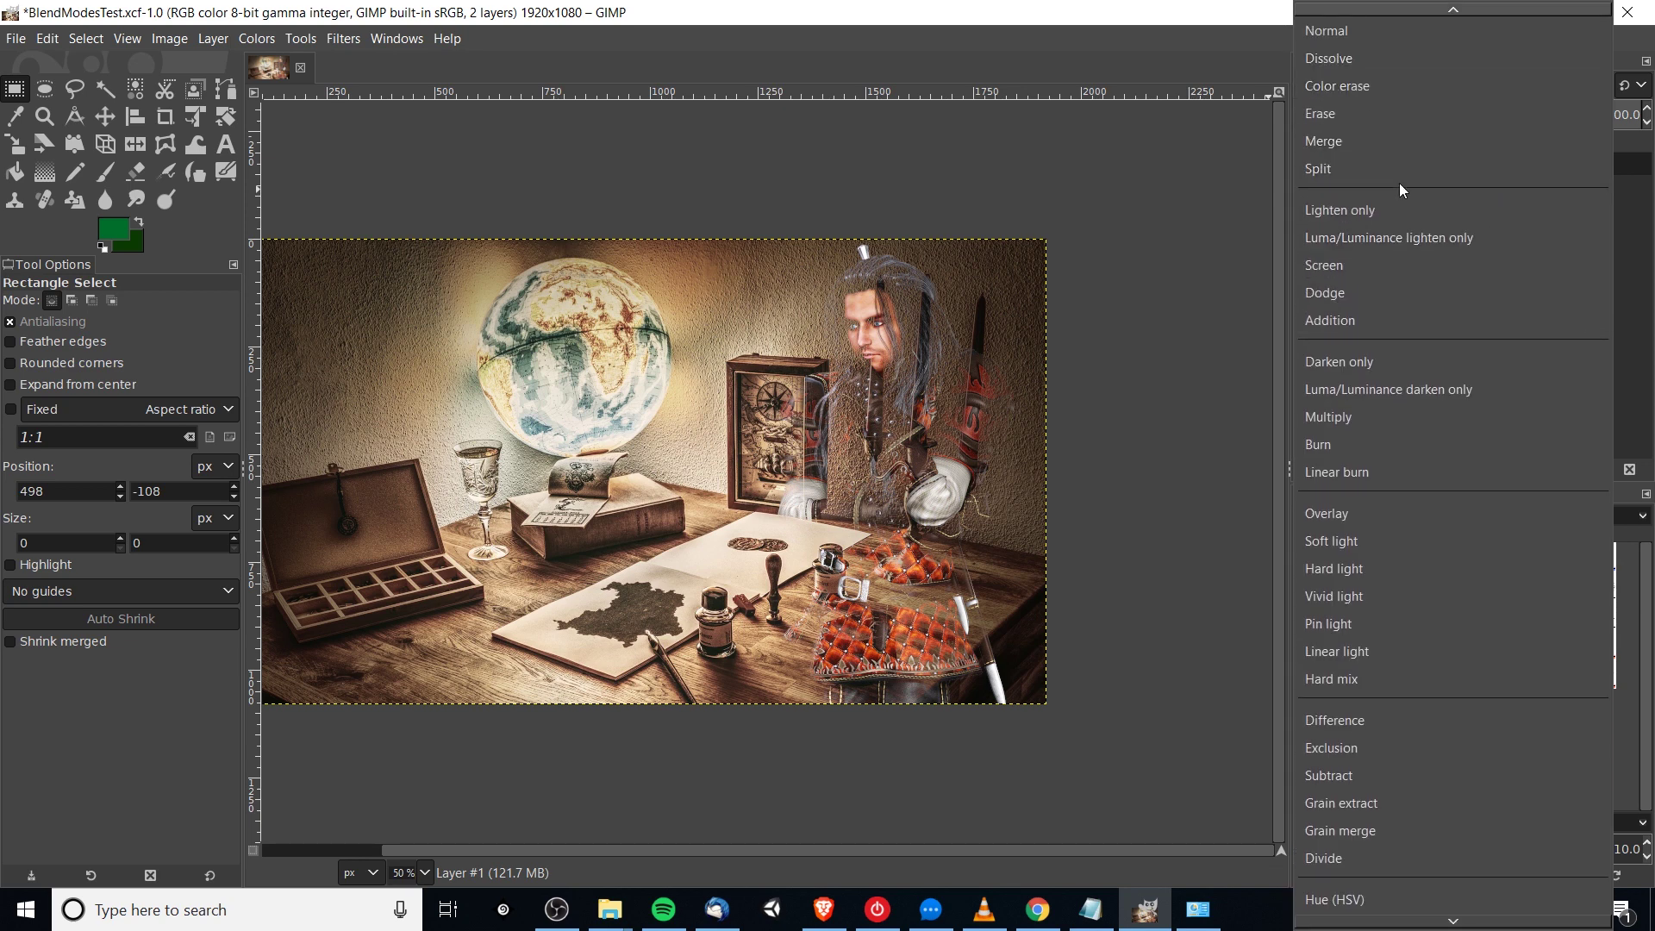
pyautogui.click(1639, 219)
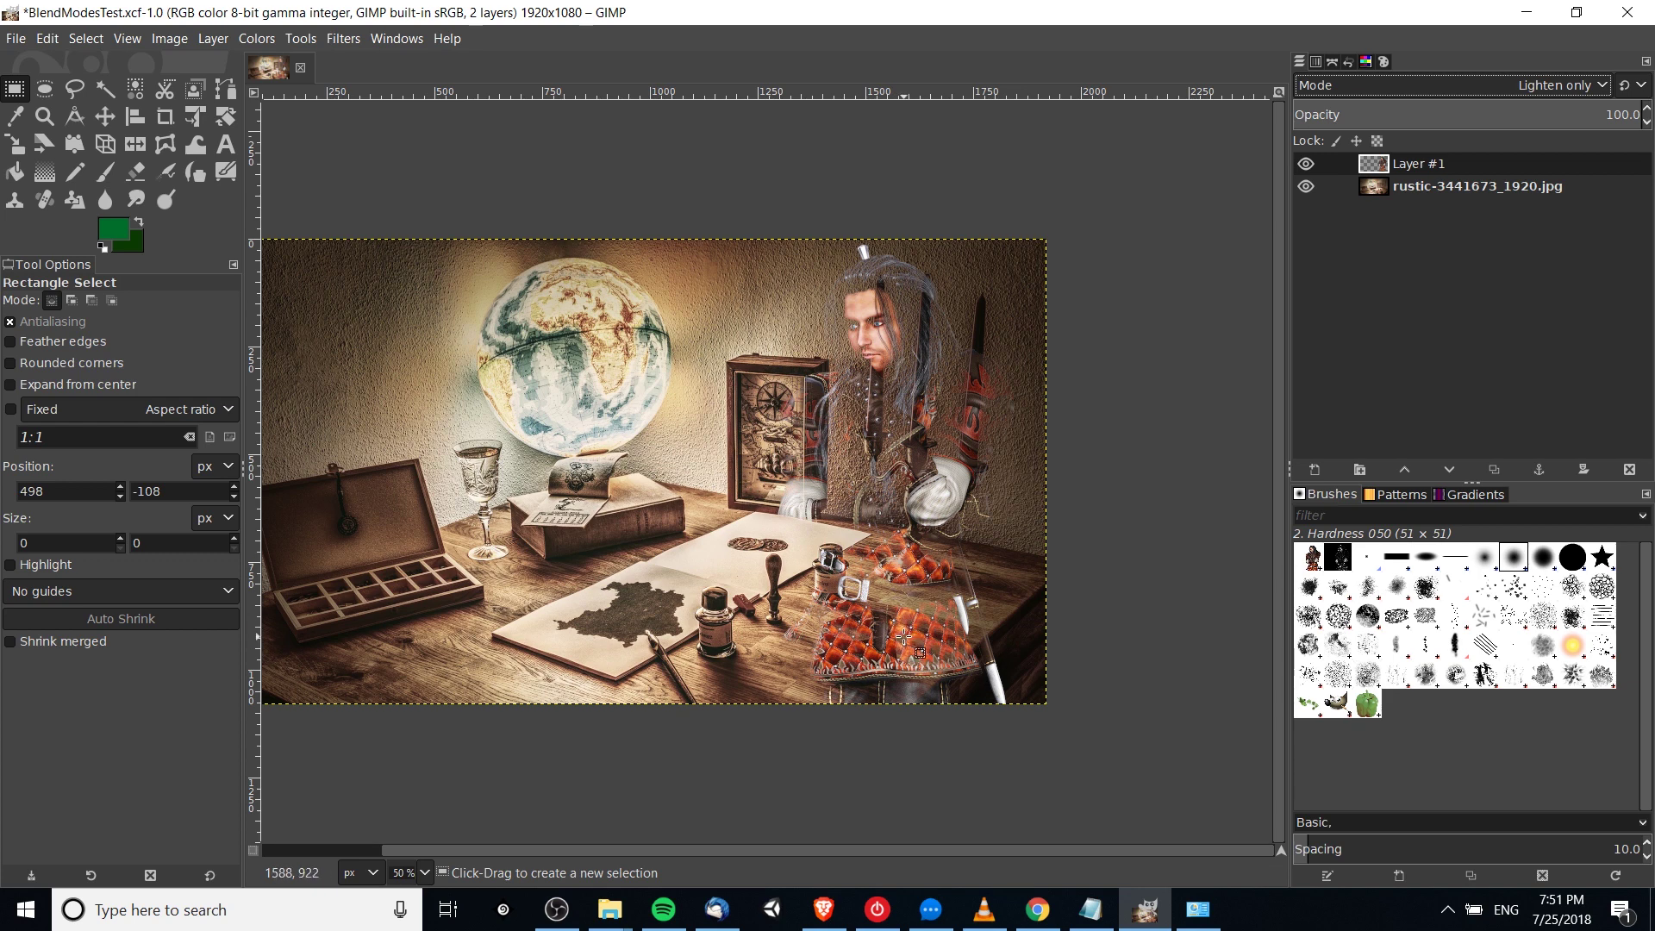
pyautogui.click(1542, 85)
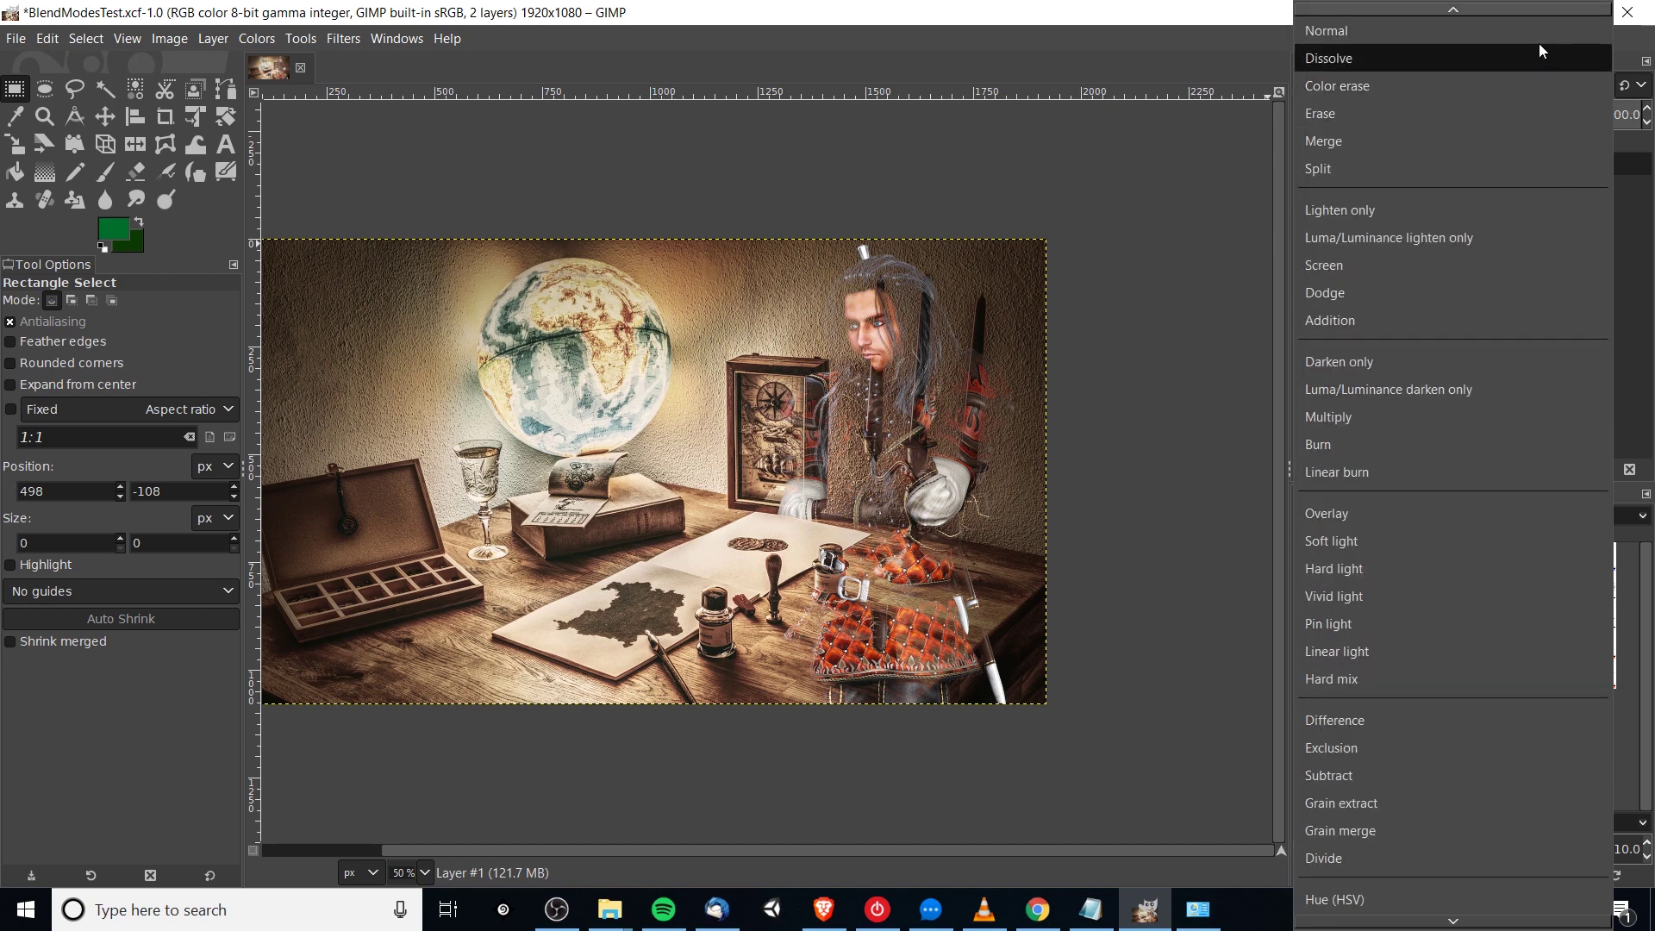
pyautogui.click(1542, 57)
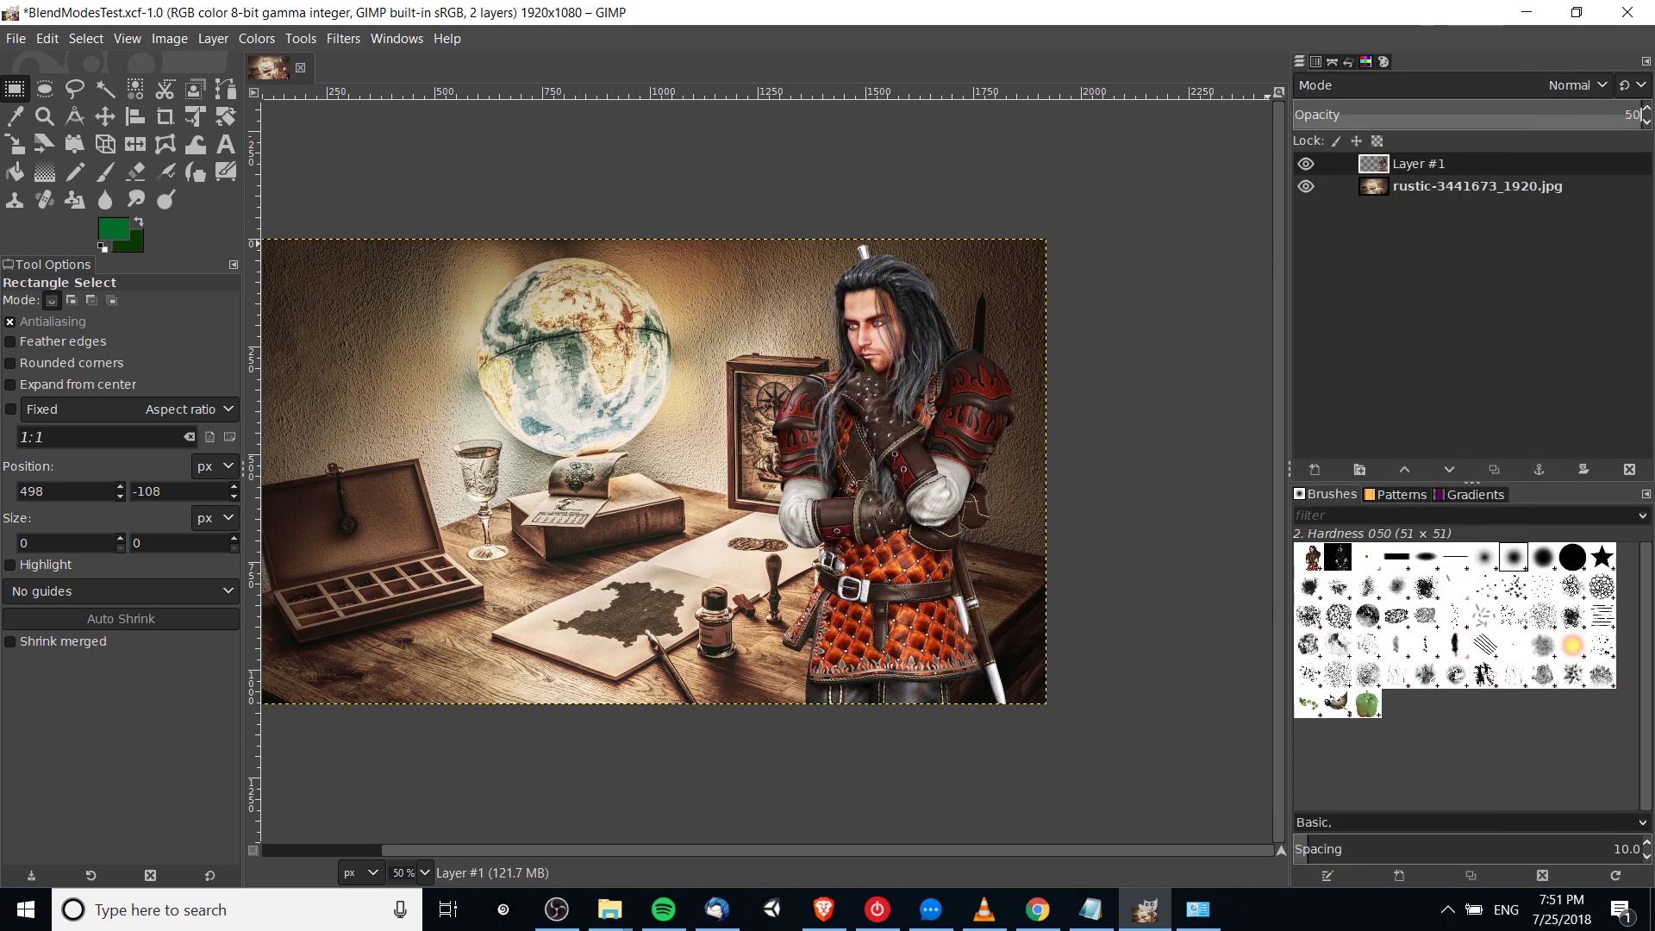
pyautogui.press('Return')
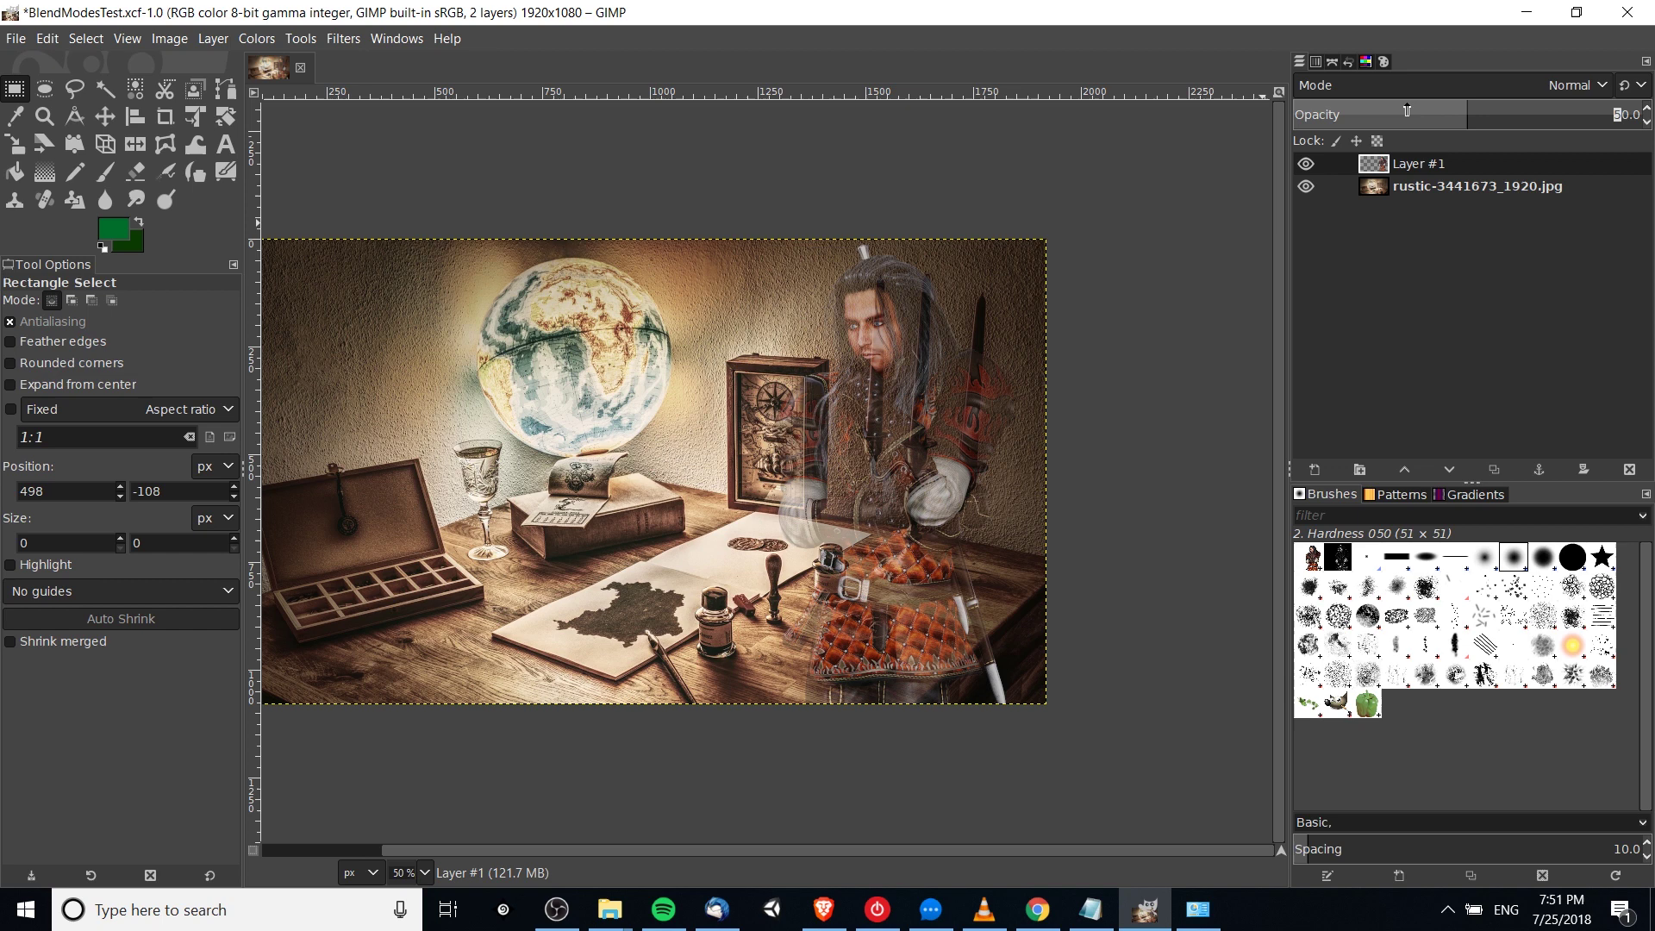
pyautogui.scroll(10, 1435, 120)
pyautogui.scroll(-2, 1437, 85)
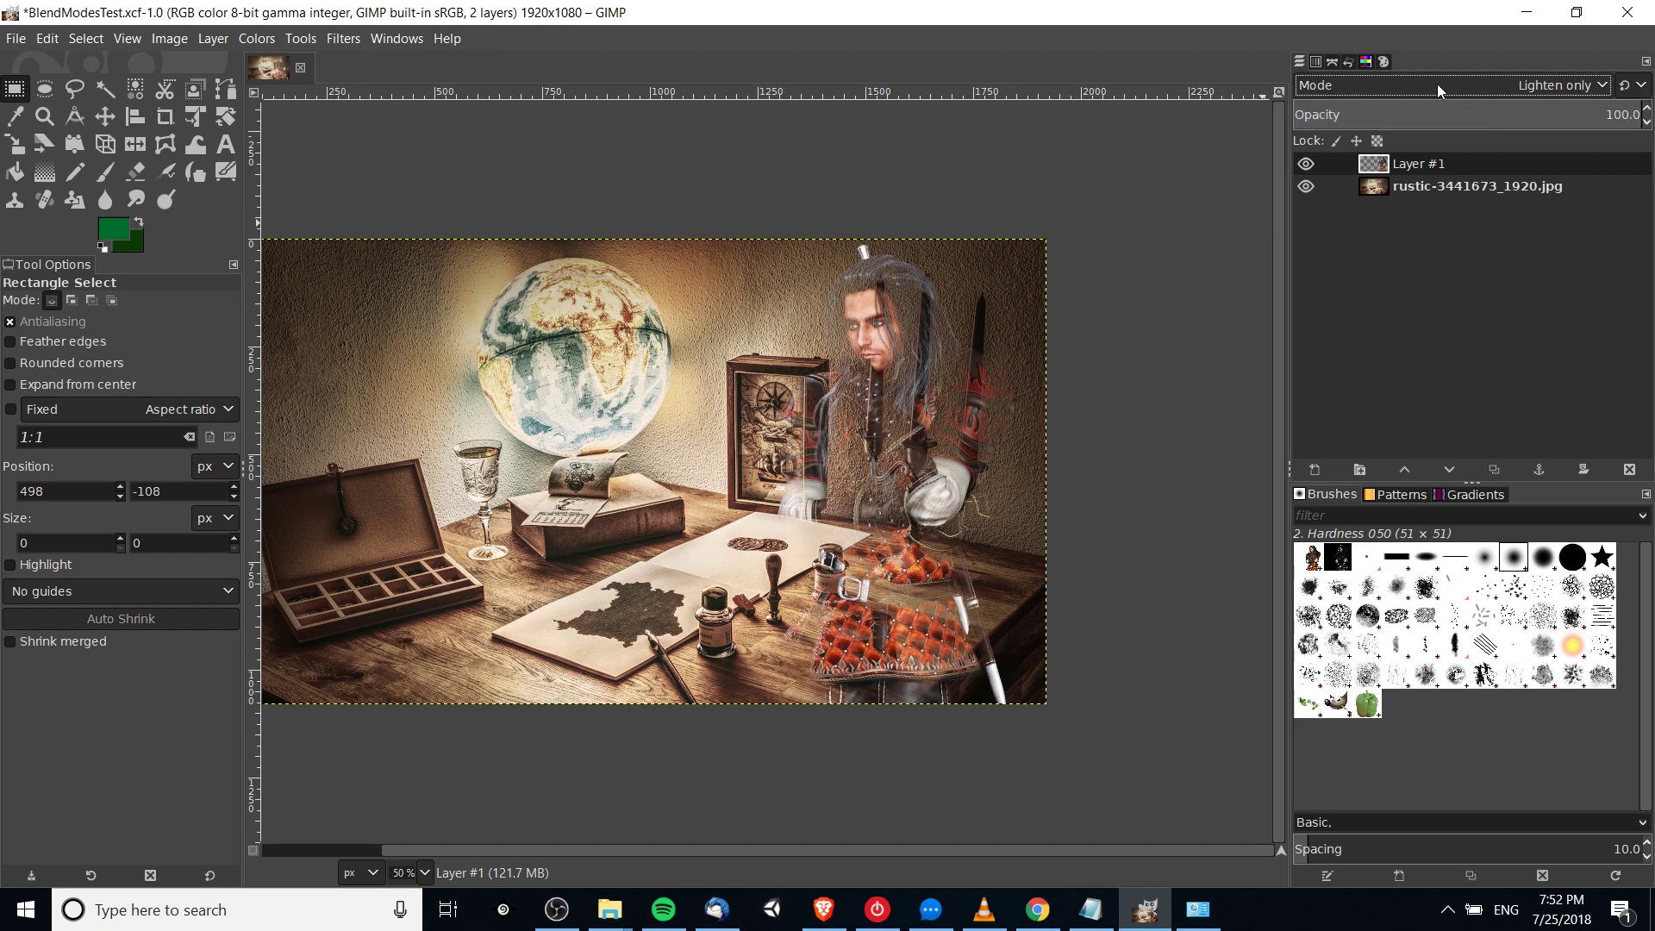
pyautogui.click(1437, 84)
# Set Layer #1 to Subtract mode and zoom the canvas to 66.7% to inspect it
pyautogui.scroll(-4, 1465, 380)
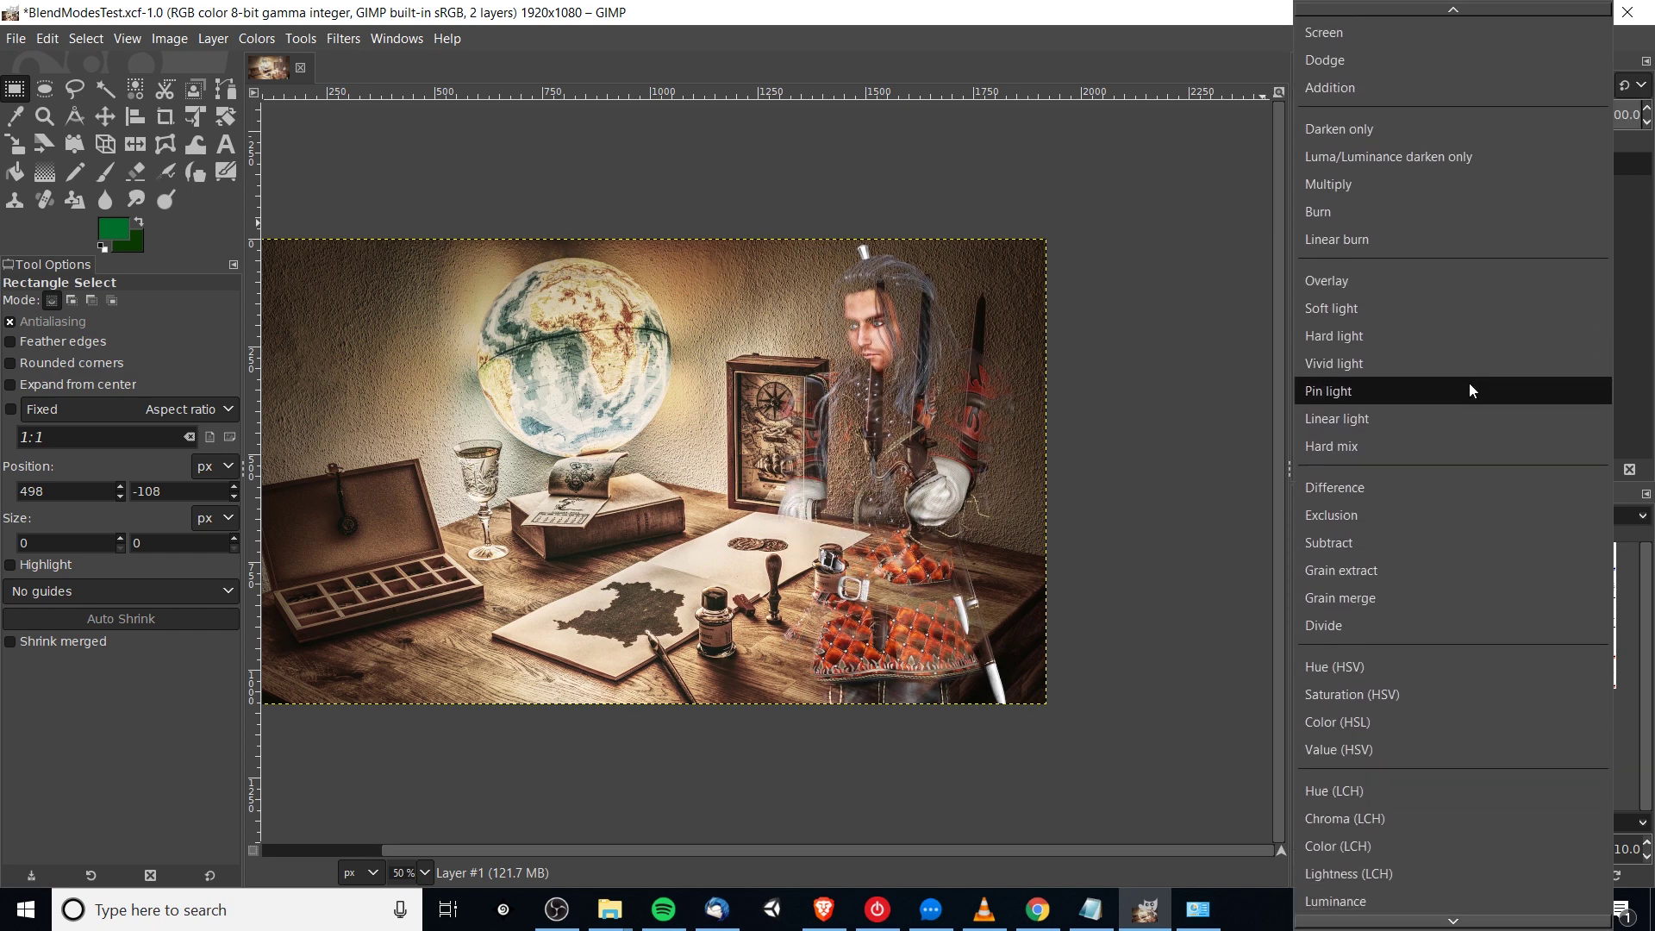
pyautogui.click(1390, 544)
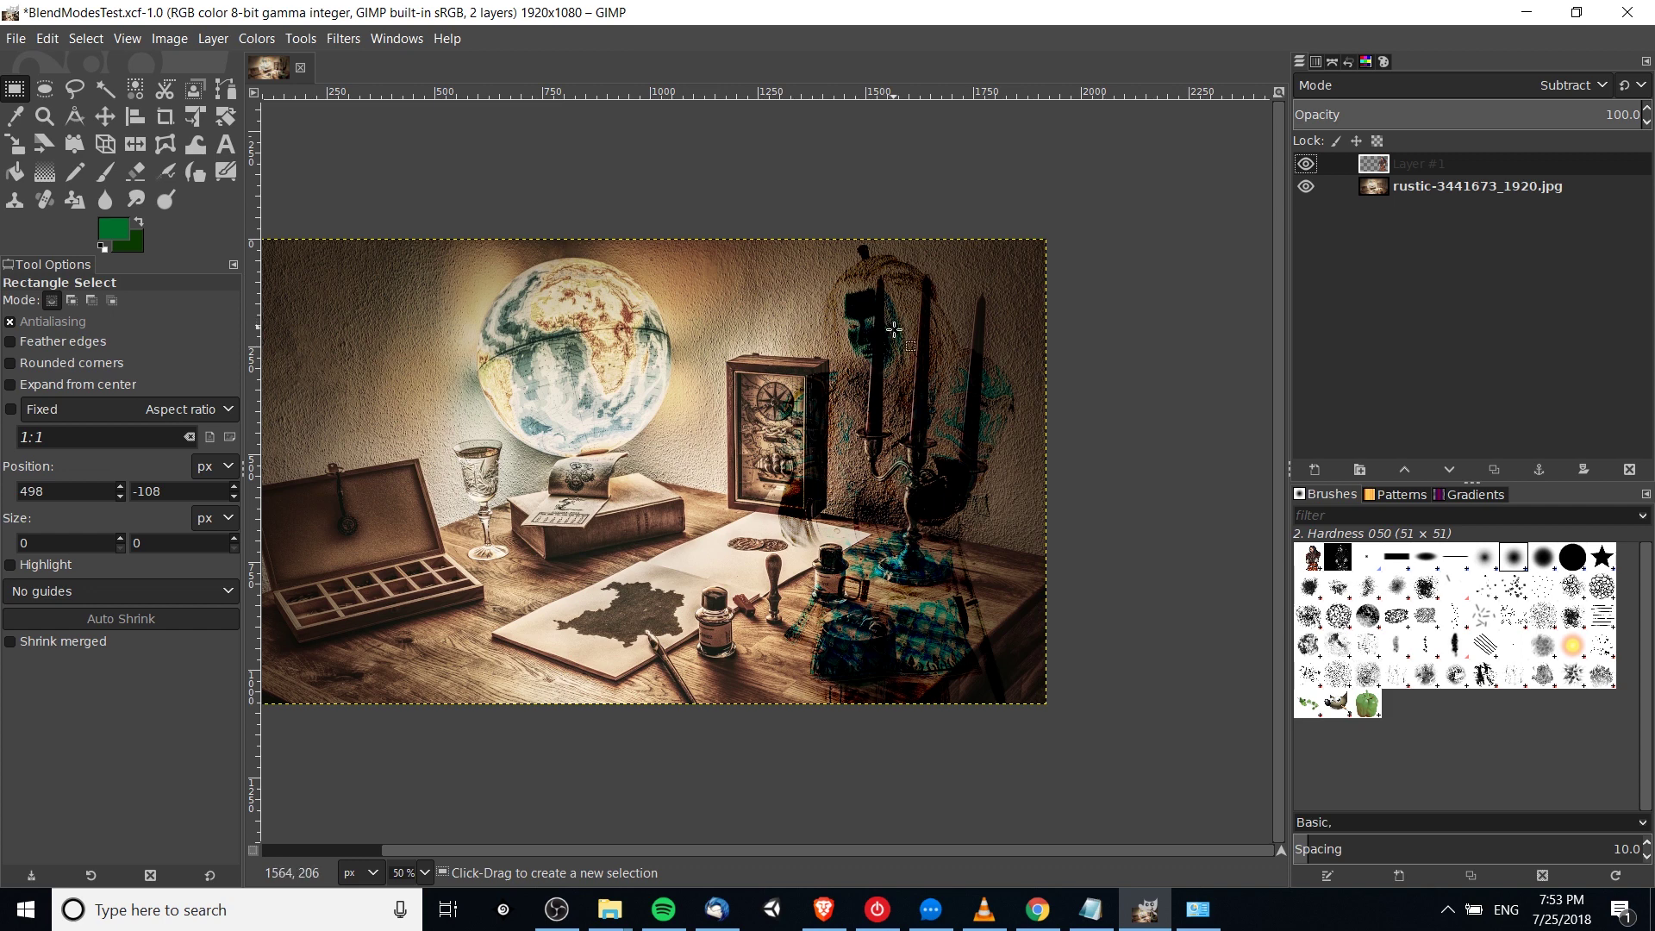
pyautogui.scroll(1, 904, 327)
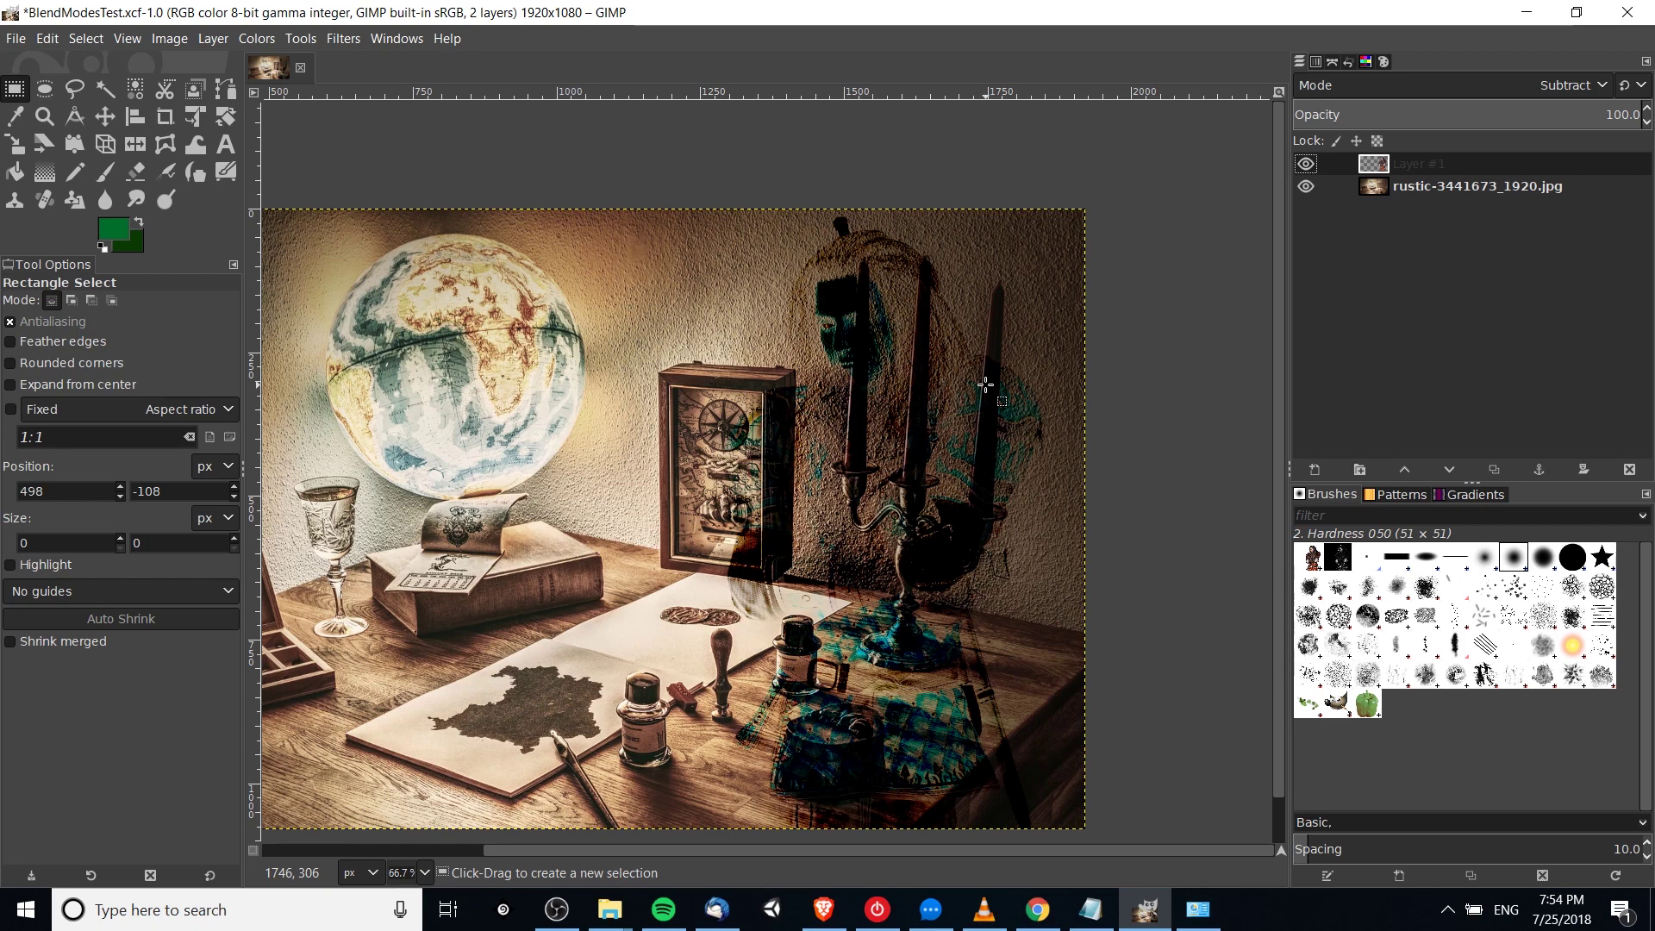
# Set Layer #1's blend mode to Divide for a bright, washed-out figure
pyautogui.click(1410, 83)
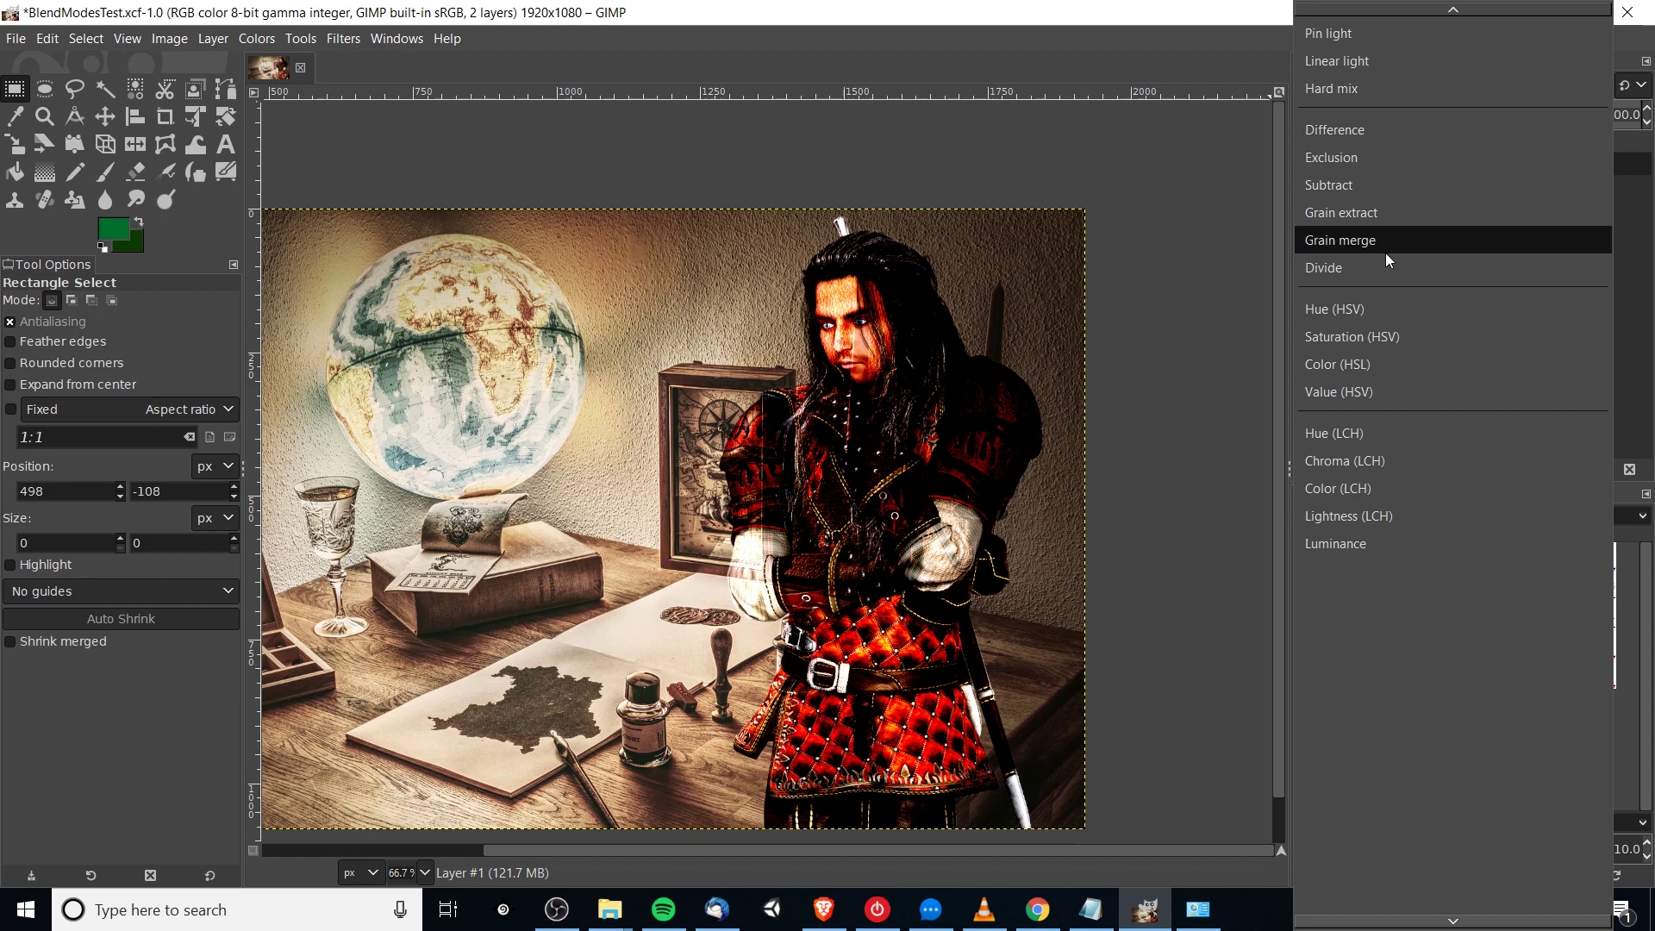
pyautogui.click(1374, 268)
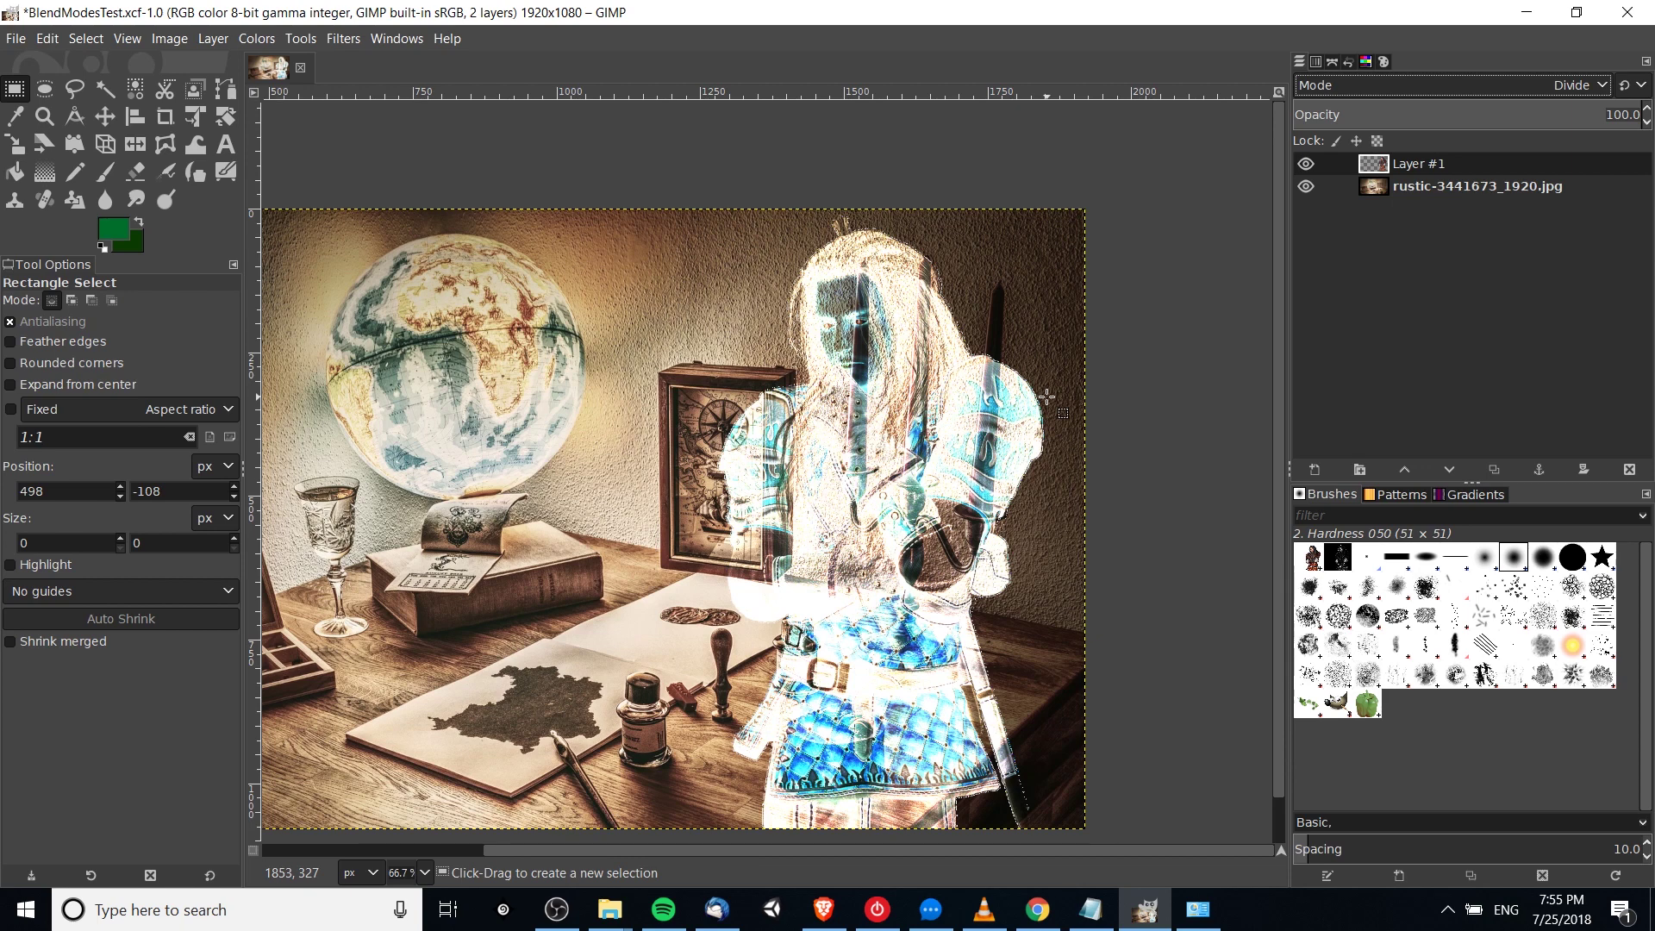
# Blend the character layer in Luminance mode
pyautogui.click(1359, 81)
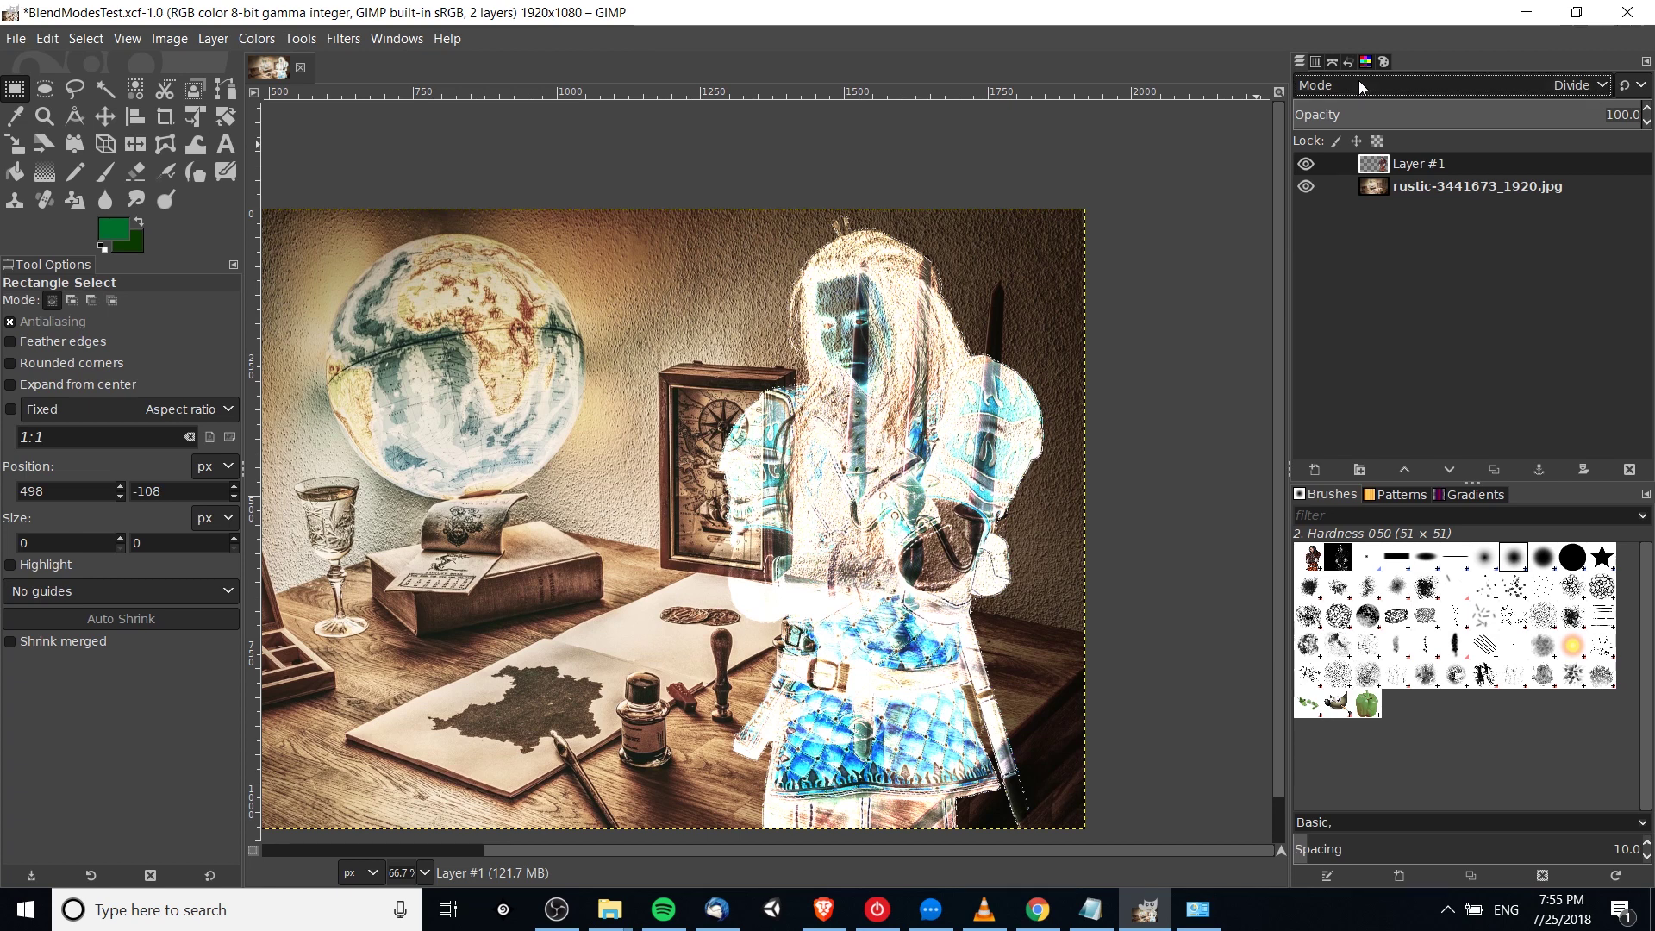
pyautogui.click(1393, 367)
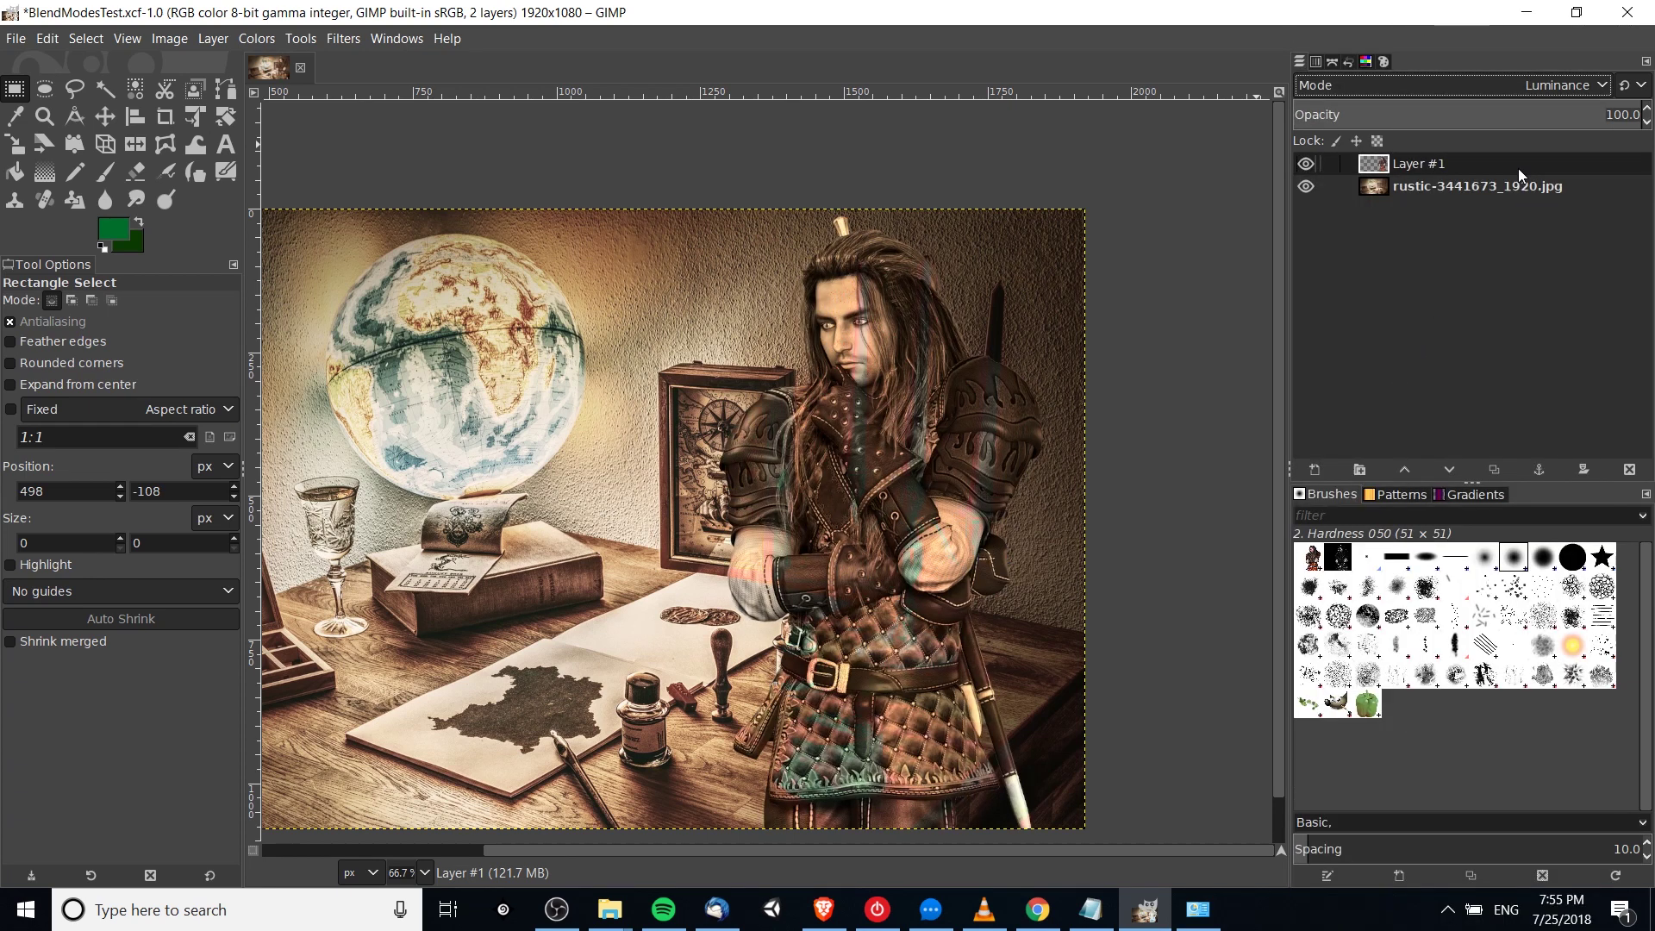
pyautogui.click(1458, 84)
pyautogui.click(1339, 175)
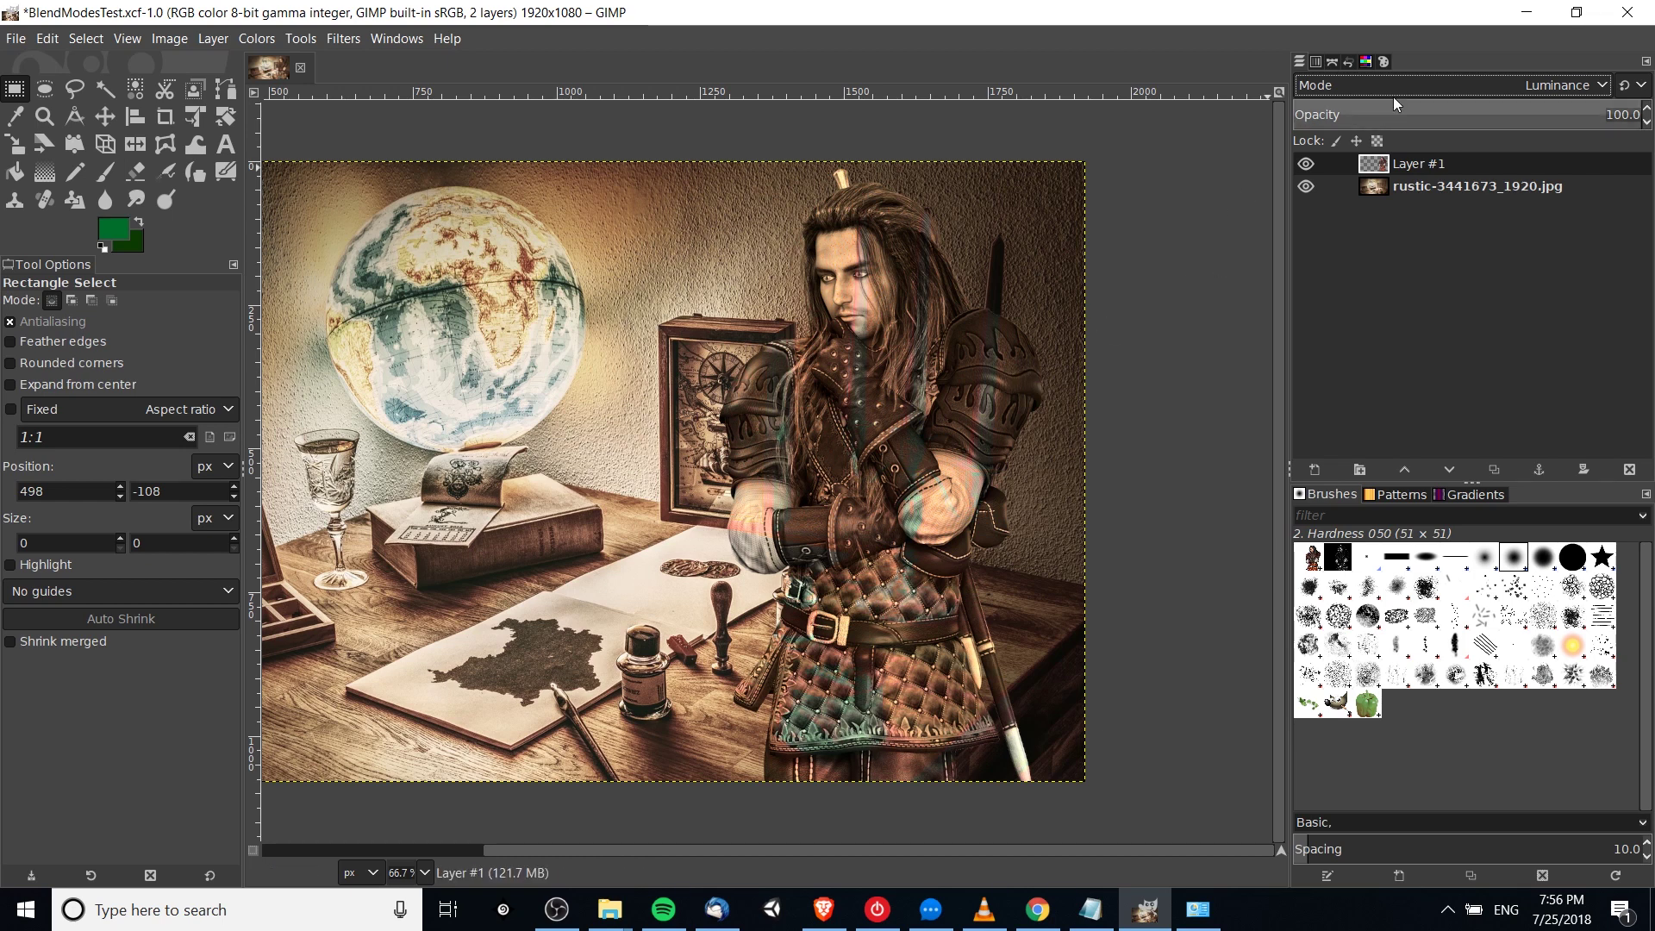
# Step through the layer's blend modes one by one, stopping at Erase
pyautogui.scroll(1, 1400, 79)
pyautogui.scroll(1, 1409, 85)
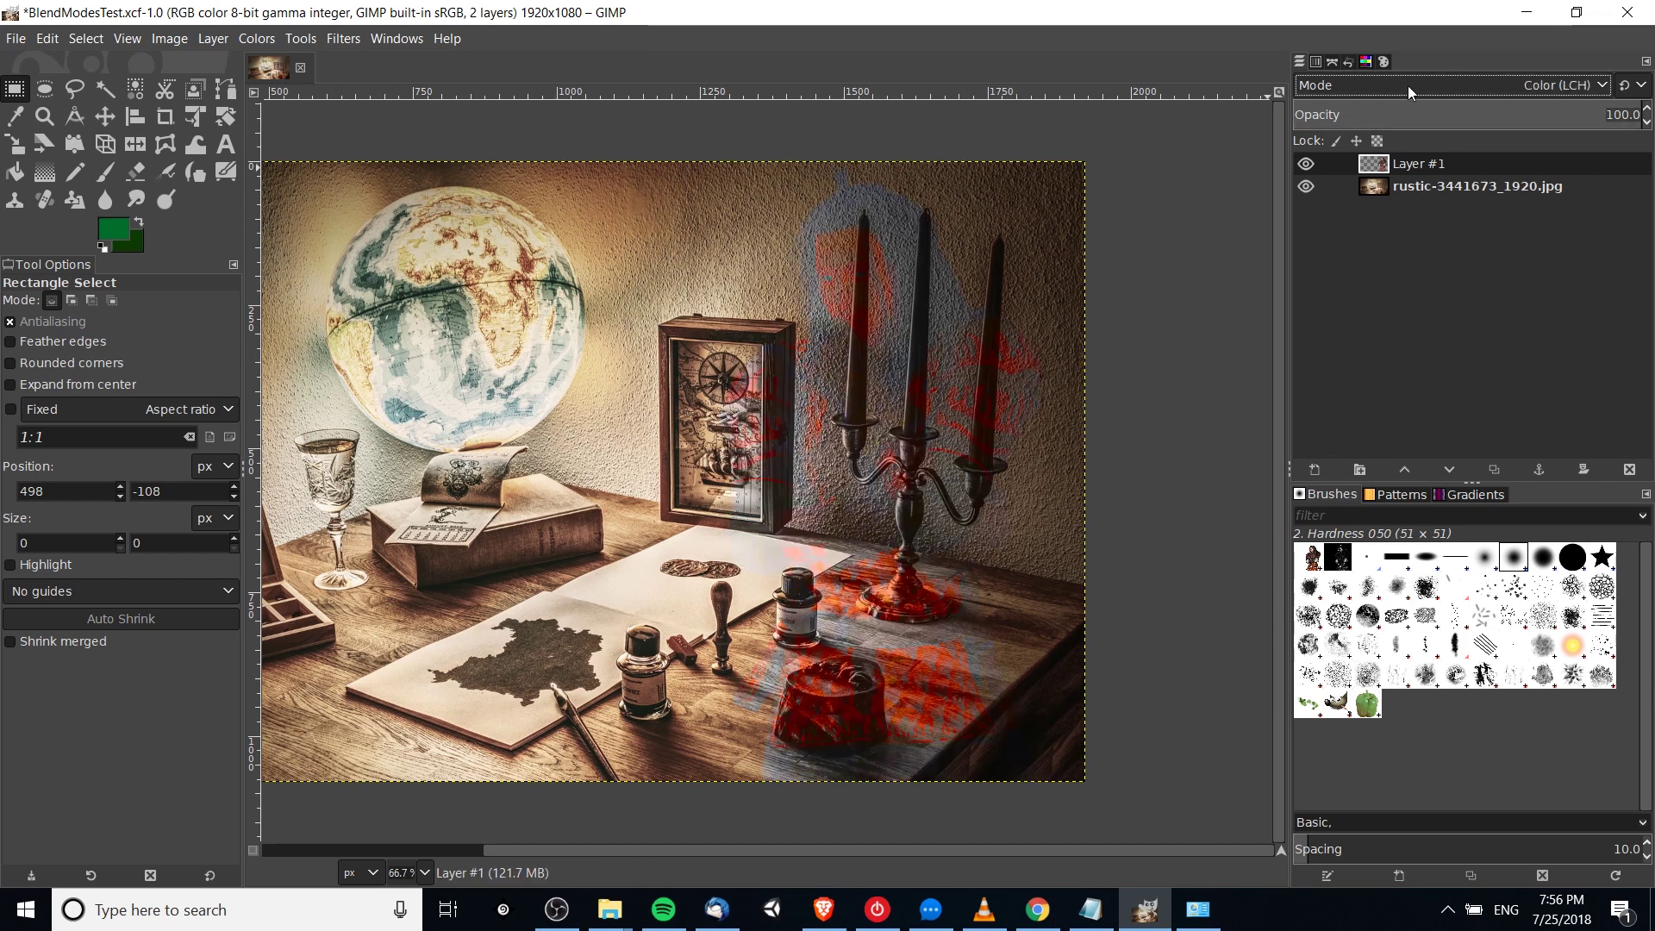
pyautogui.scroll(3, 1409, 85)
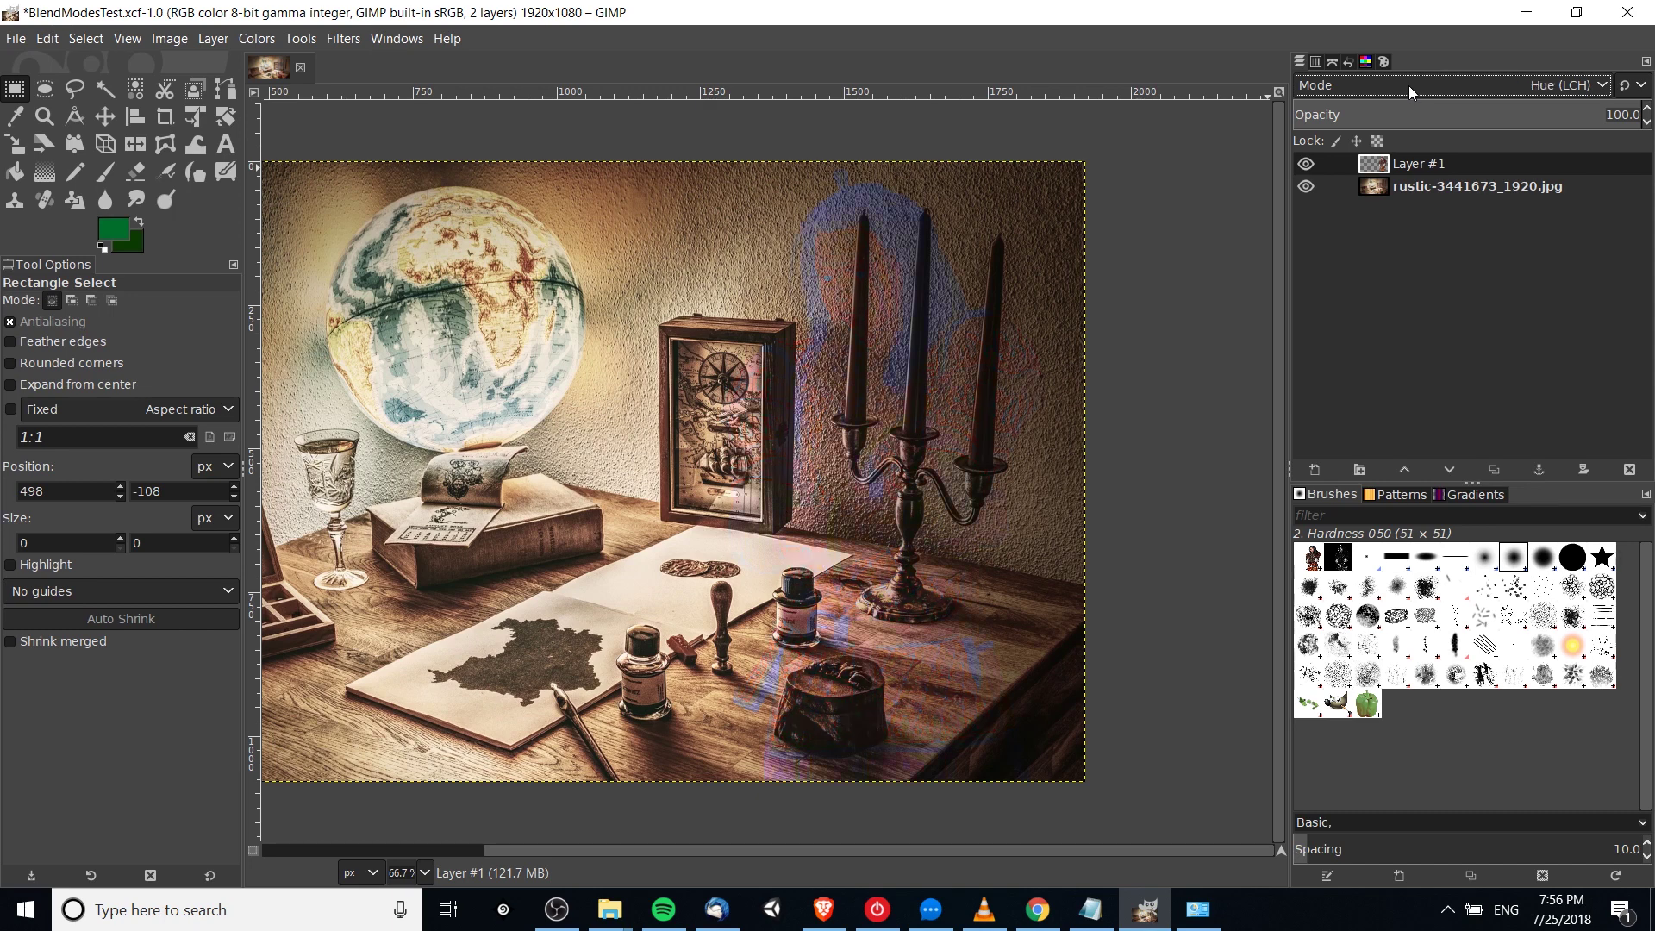
pyautogui.scroll(2, 1408, 85)
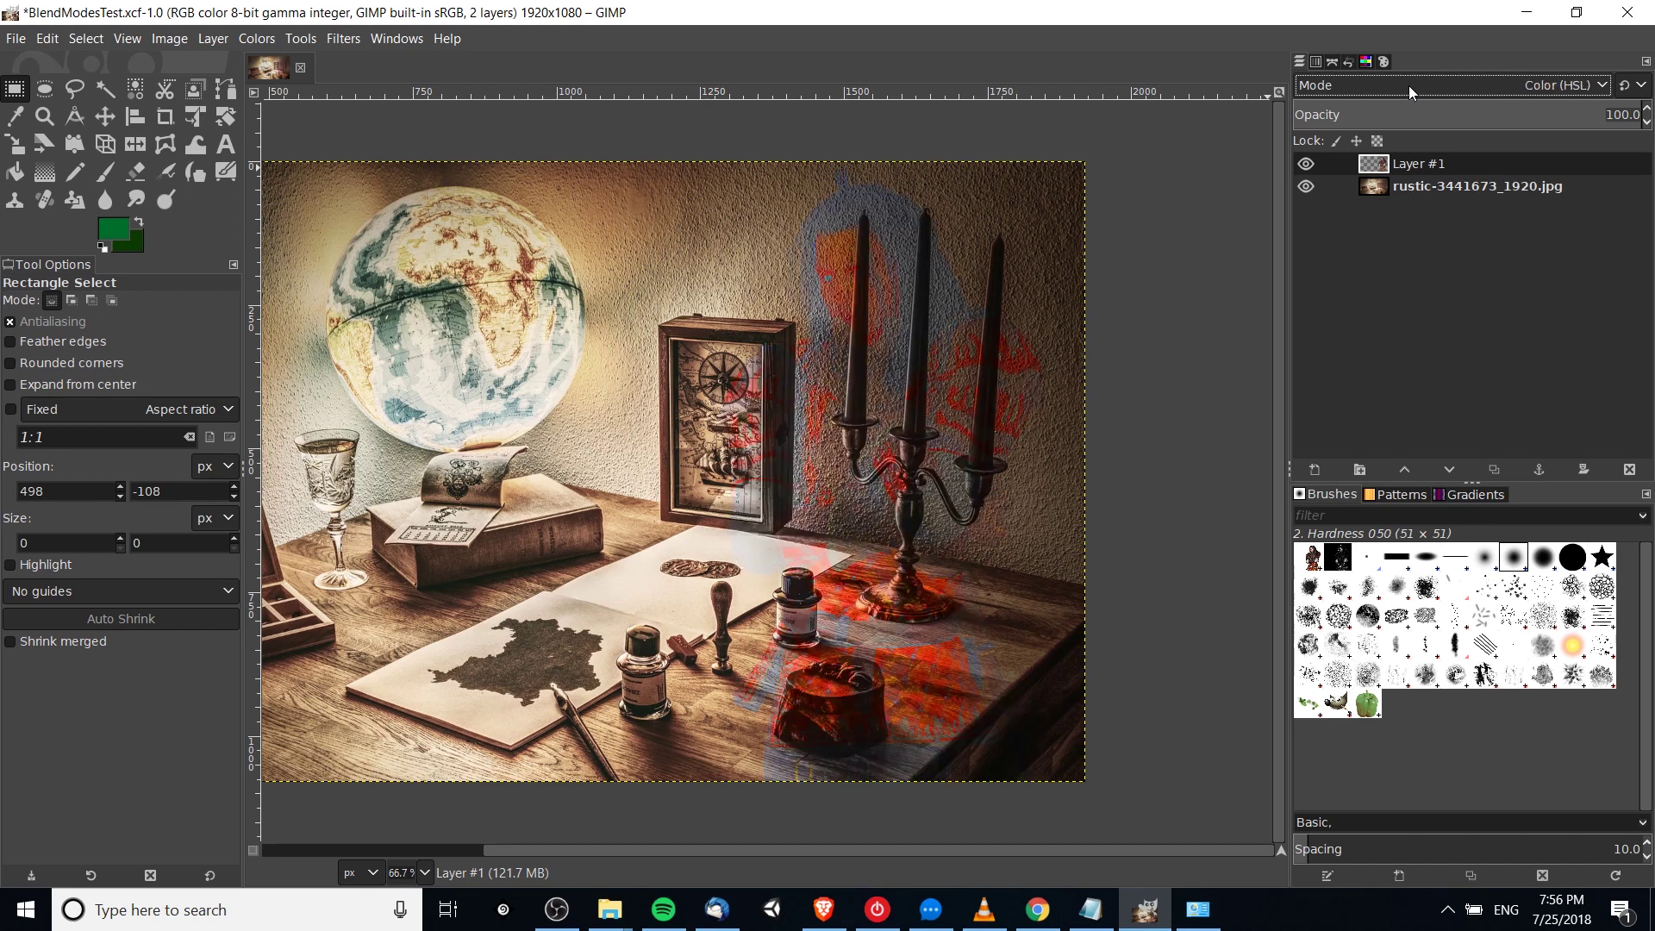
pyautogui.scroll(1, 1410, 85)
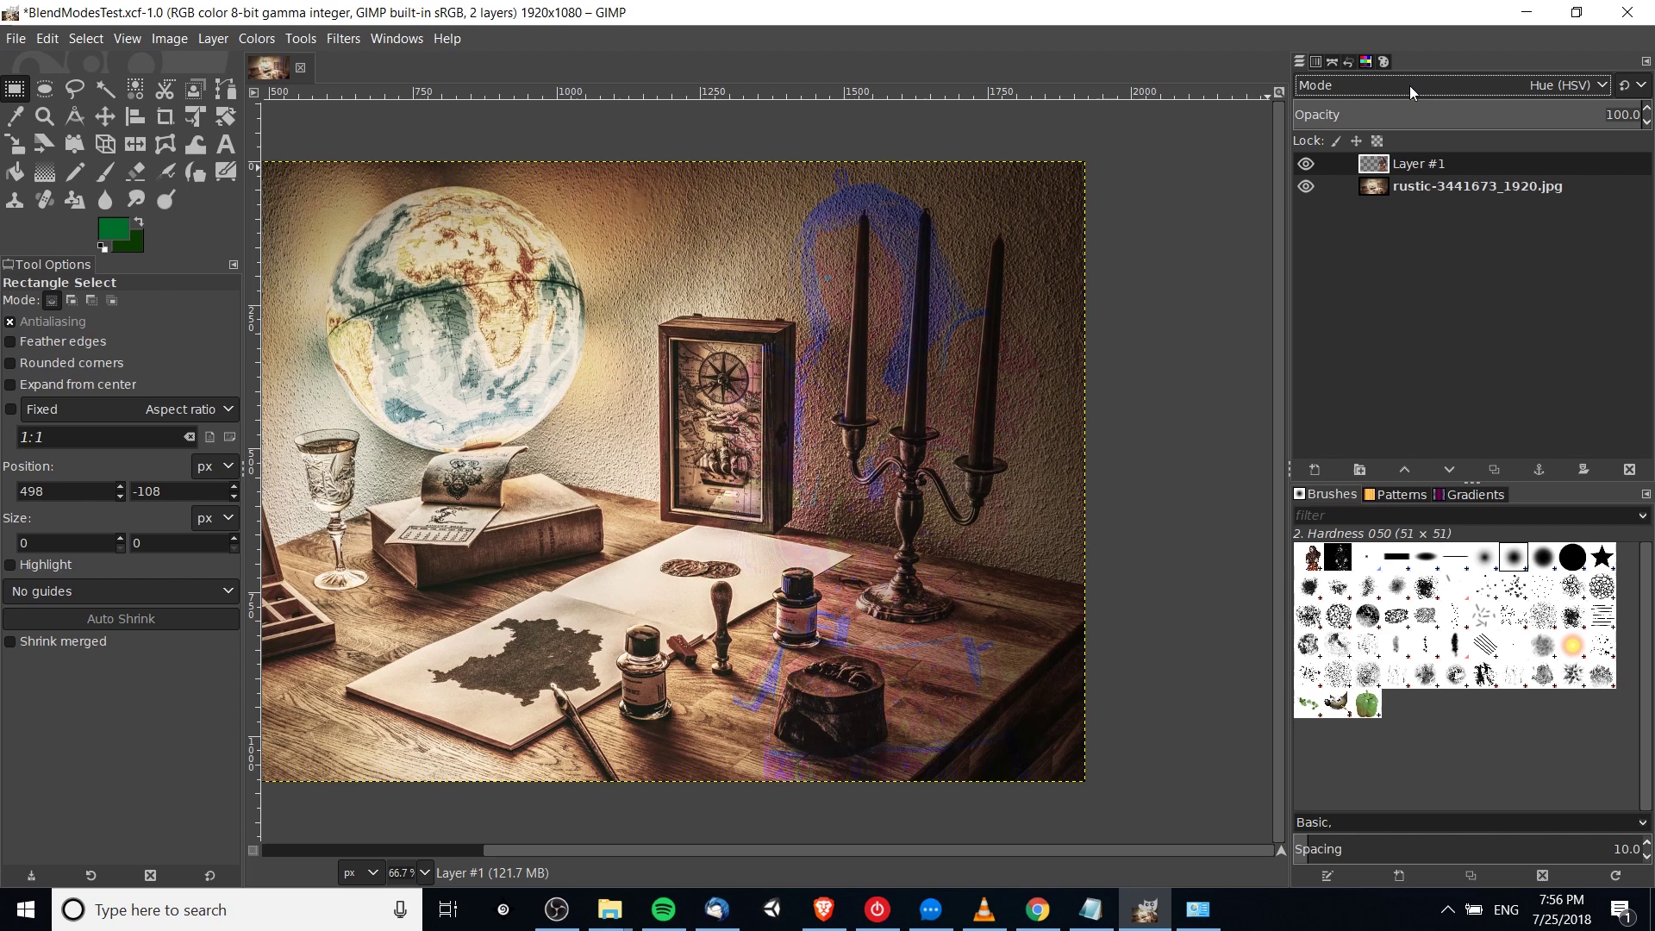
pyautogui.scroll(1, 1411, 85)
pyautogui.scroll(1, 1410, 85)
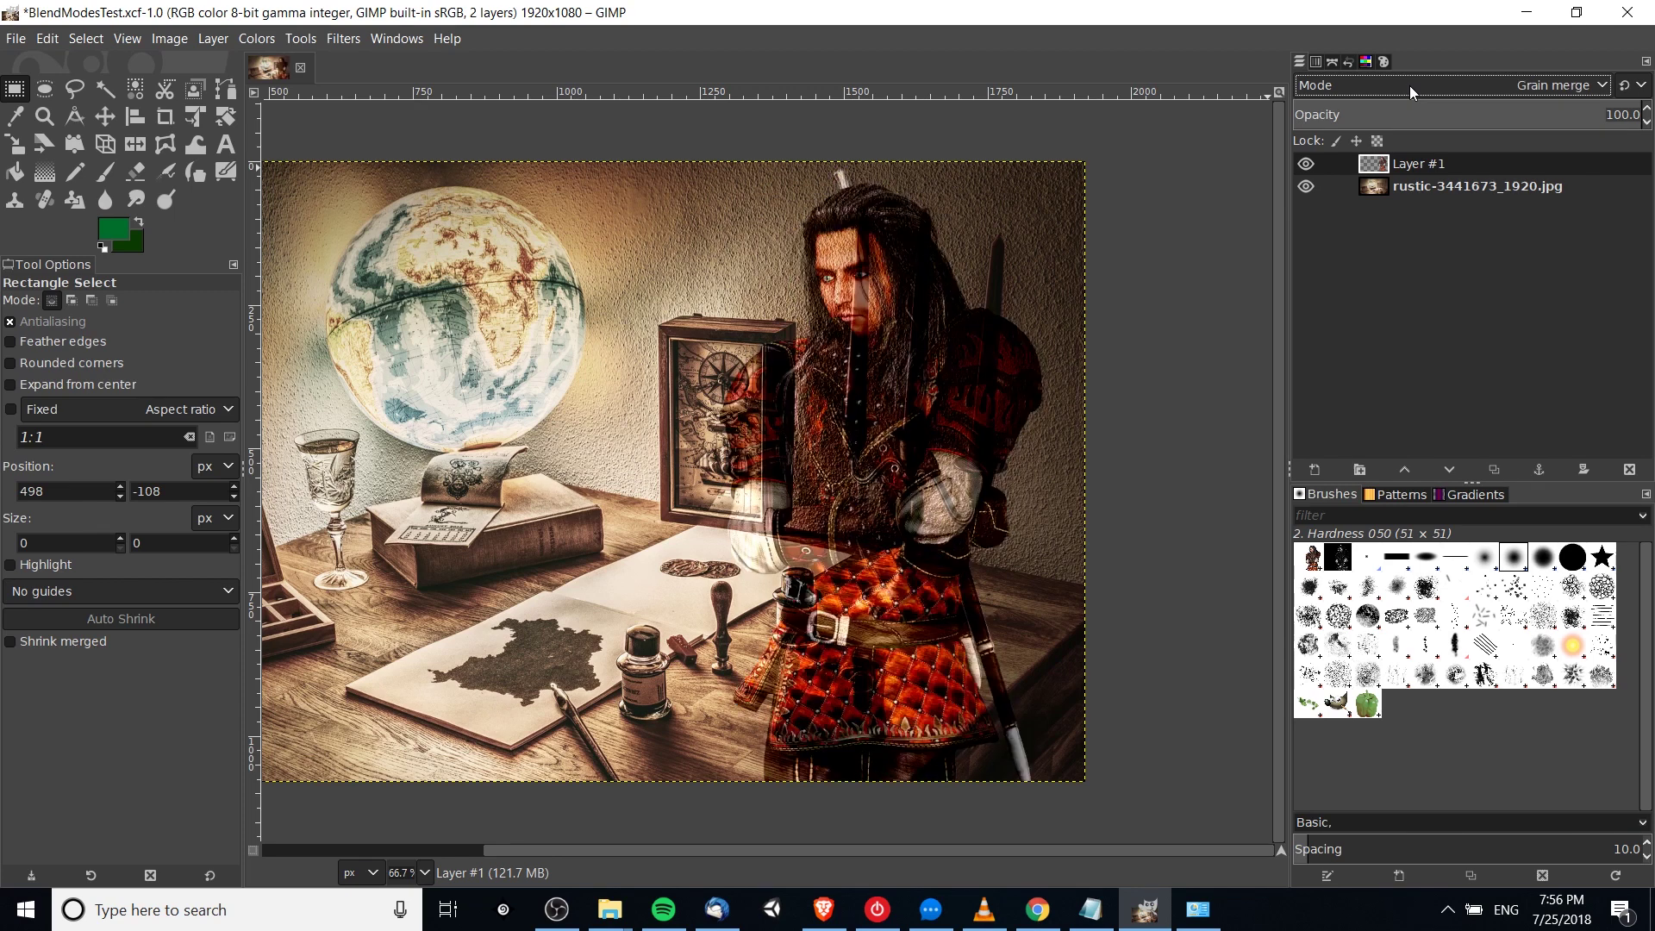
pyautogui.scroll(1, 1410, 86)
pyautogui.scroll(1, 1410, 85)
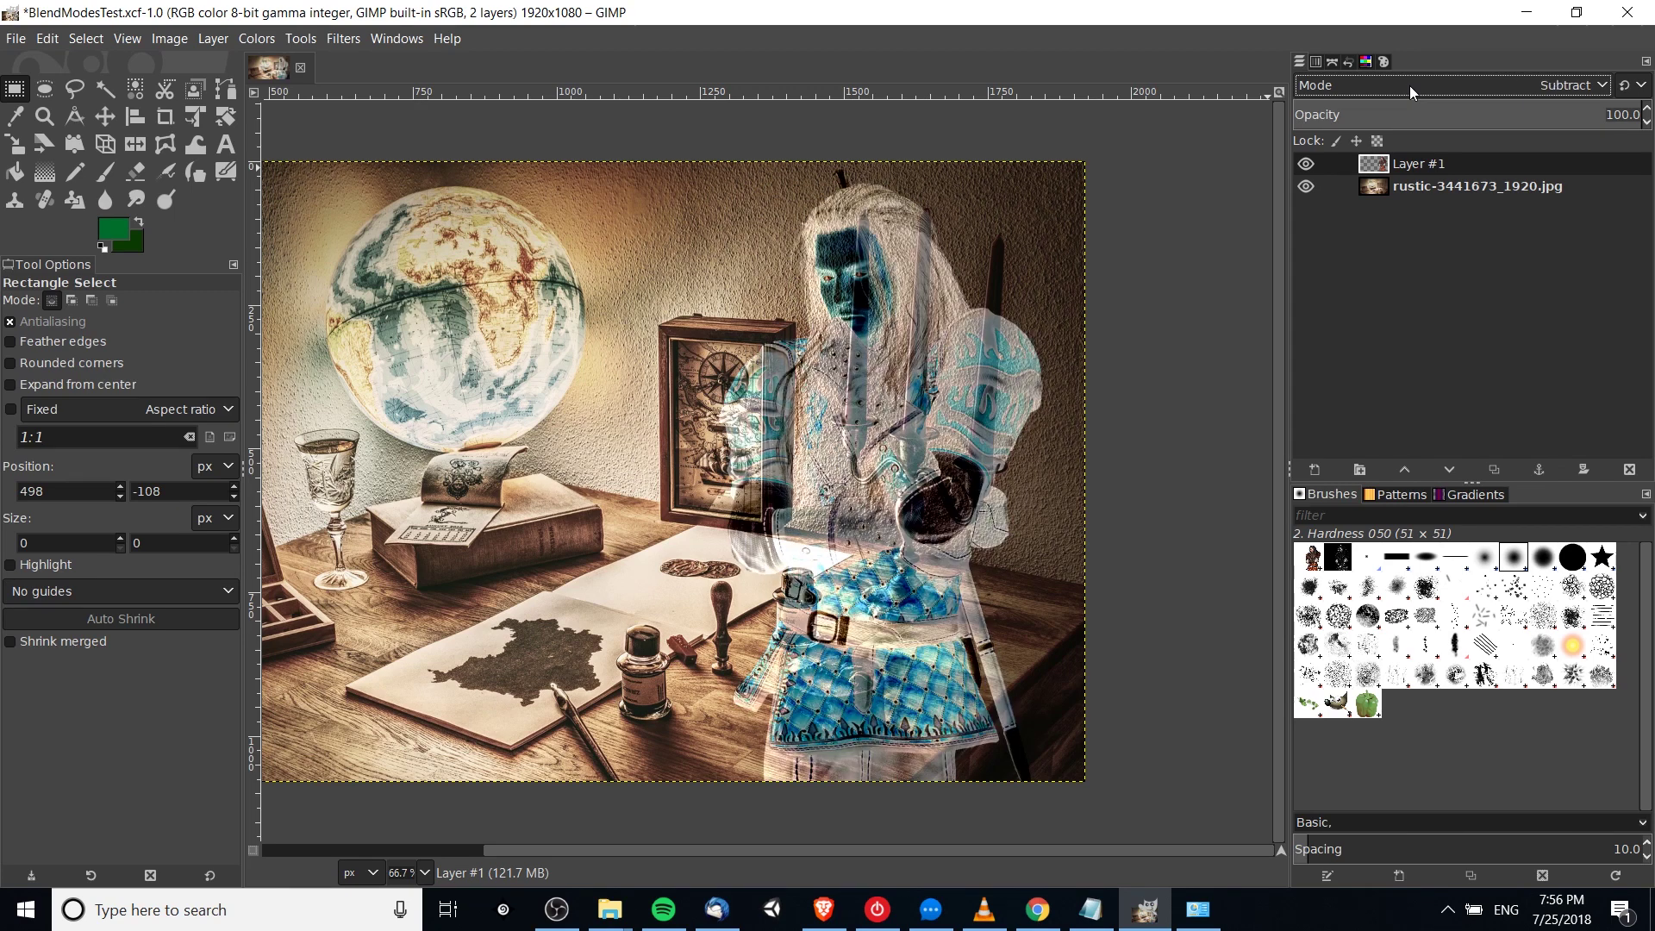
pyautogui.scroll(1, 1411, 87)
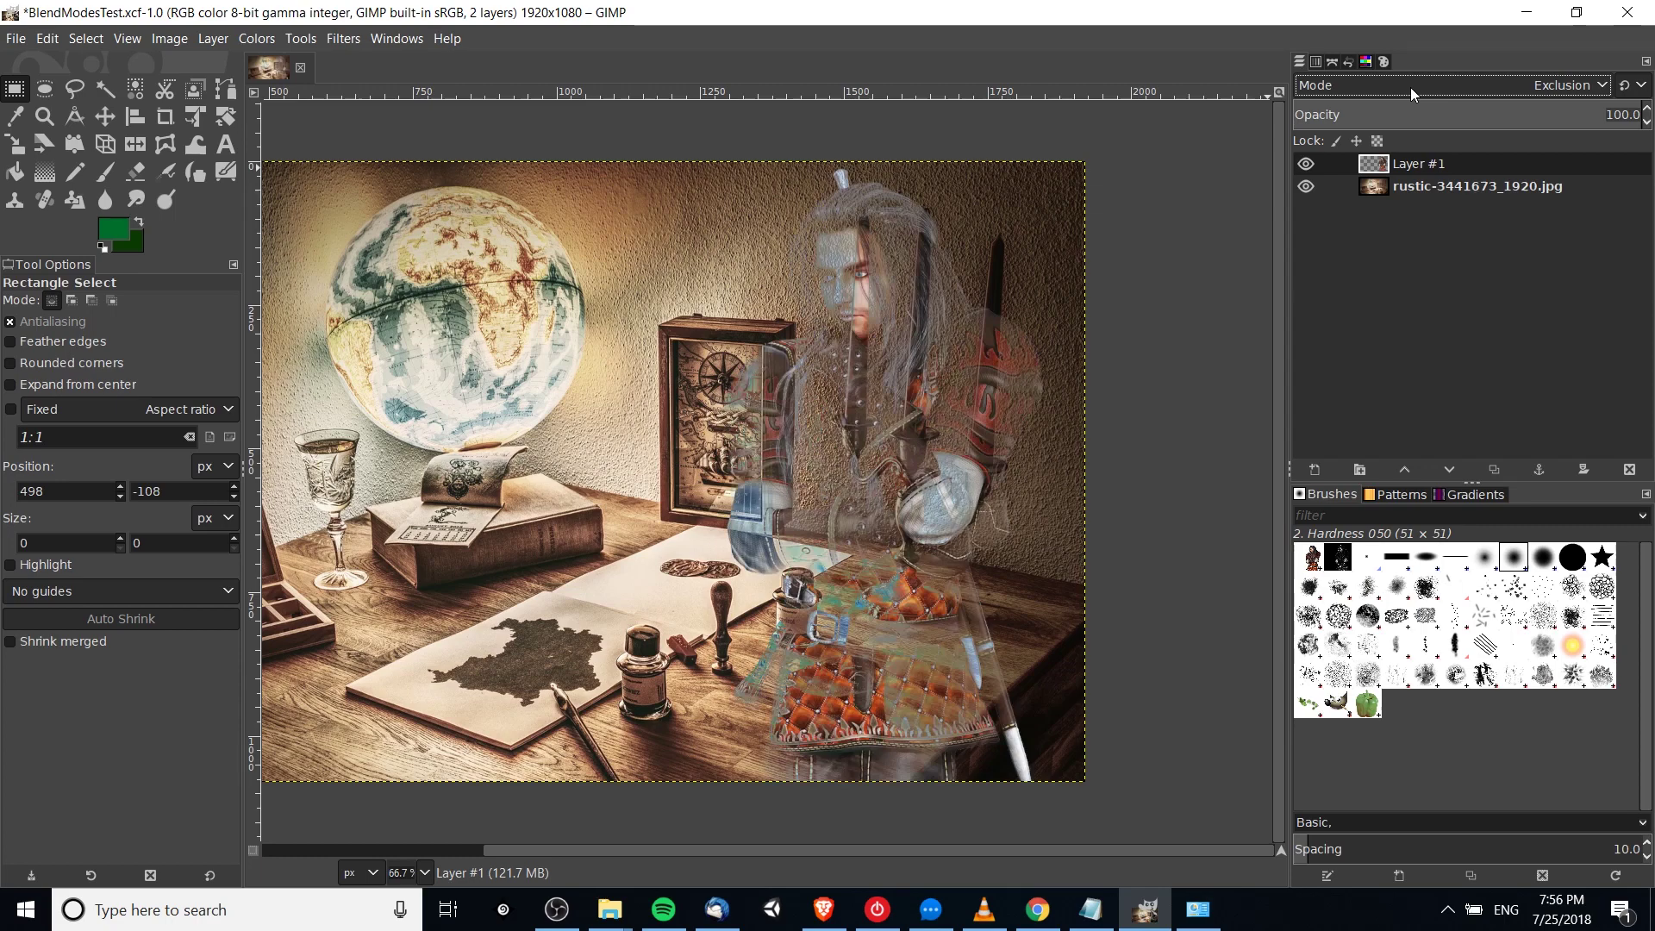
pyautogui.scroll(1, 1412, 86)
pyautogui.scroll(1, 1410, 87)
pyautogui.scroll(1, 1410, 86)
pyautogui.scroll(7, 1411, 86)
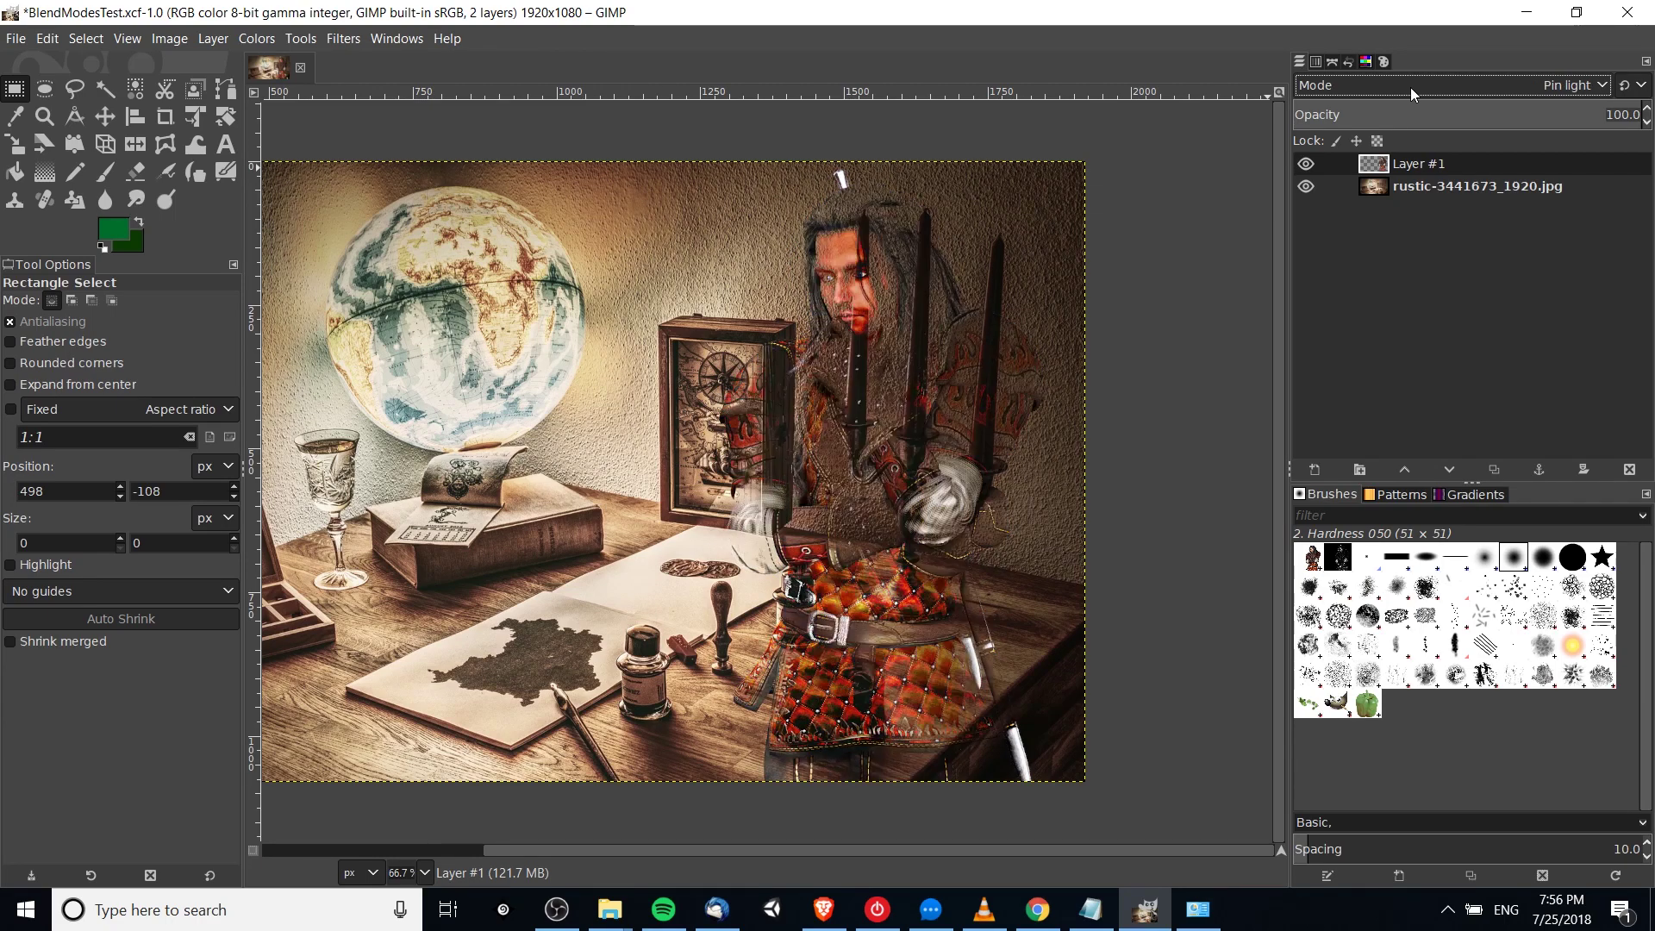
pyautogui.scroll(6, 1411, 87)
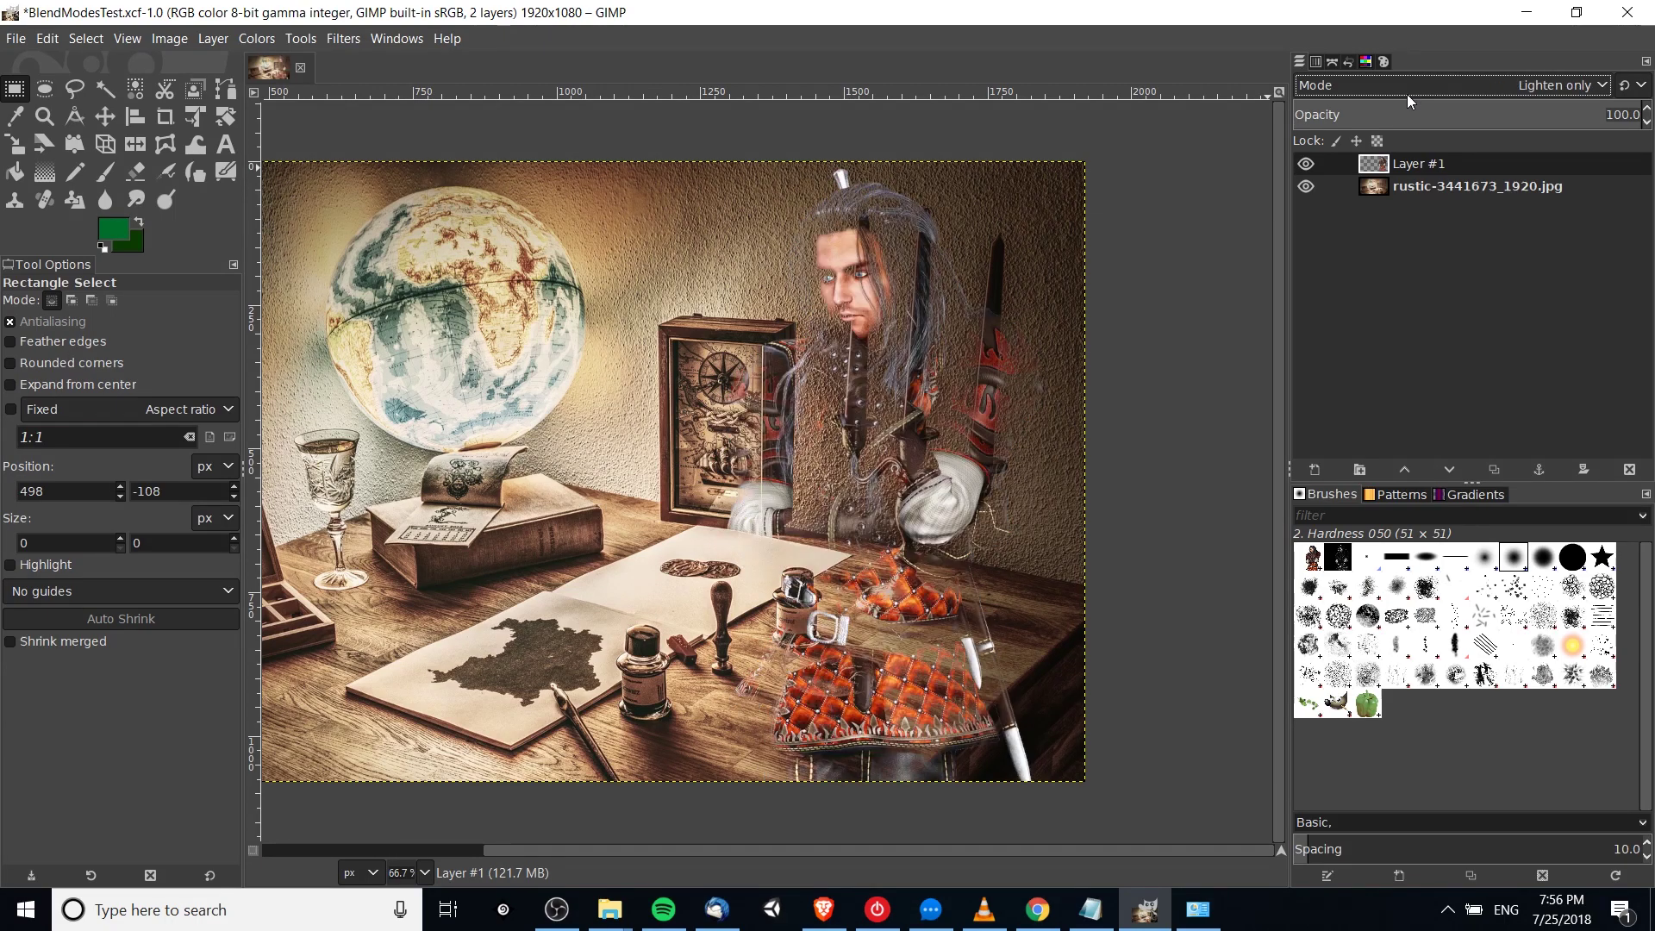
pyautogui.scroll(1, 1407, 95)
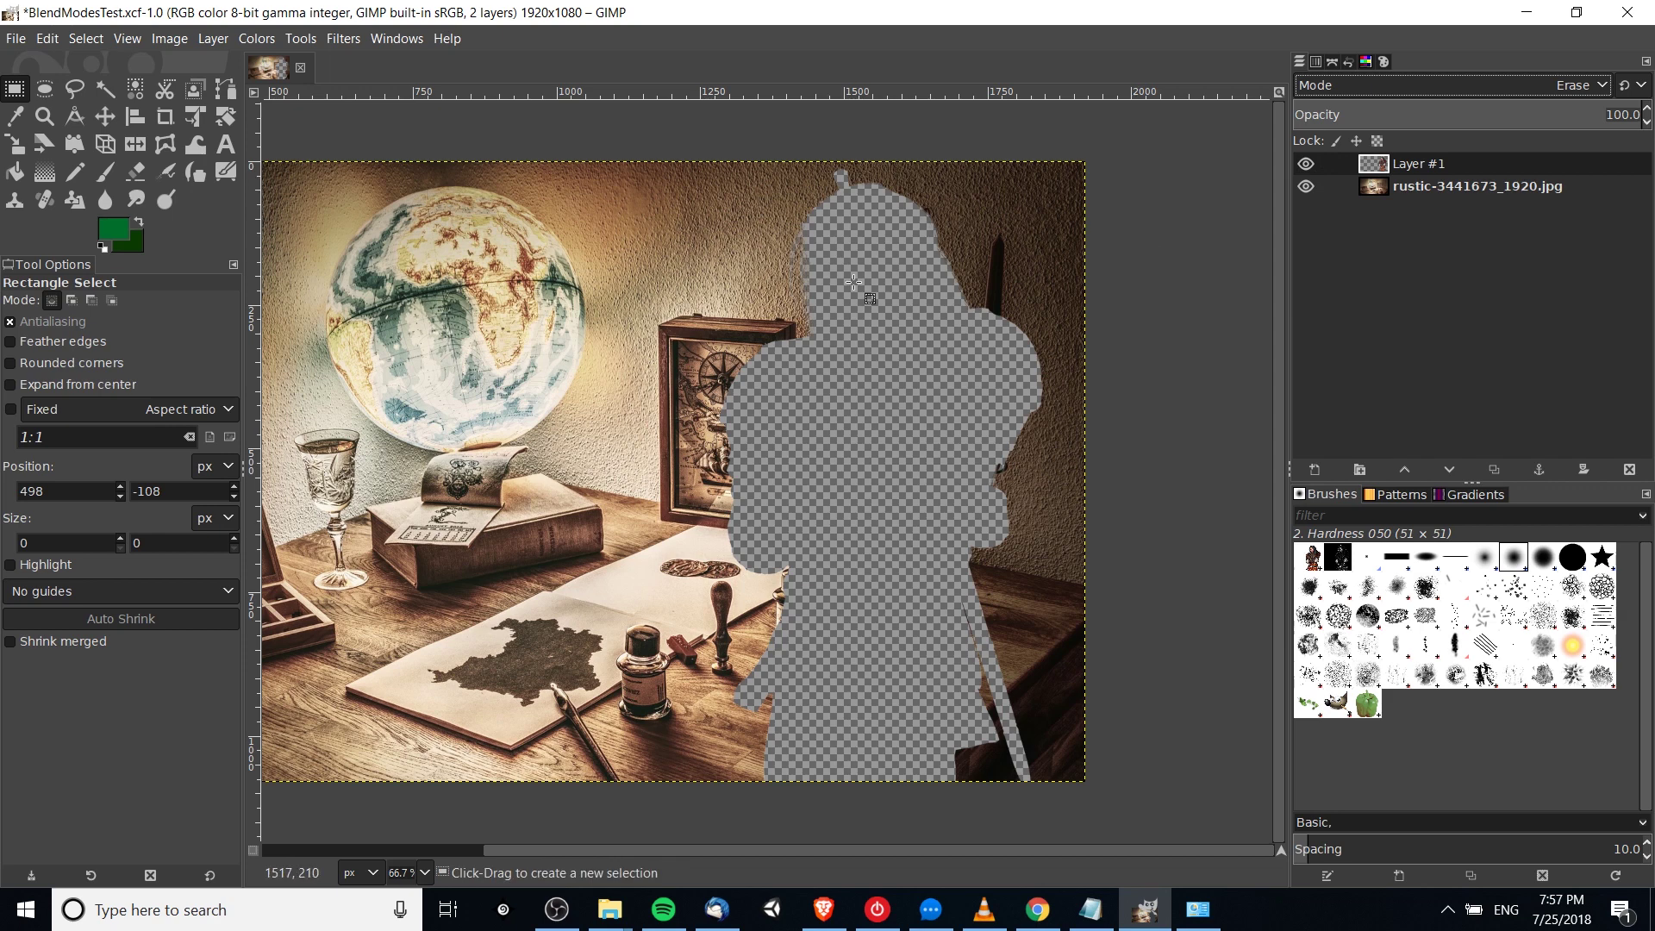
# Reset Layer #1 to Normal, select the background, reselect Layer #1, and confirm Normal is kept
pyautogui.click(1450, 87)
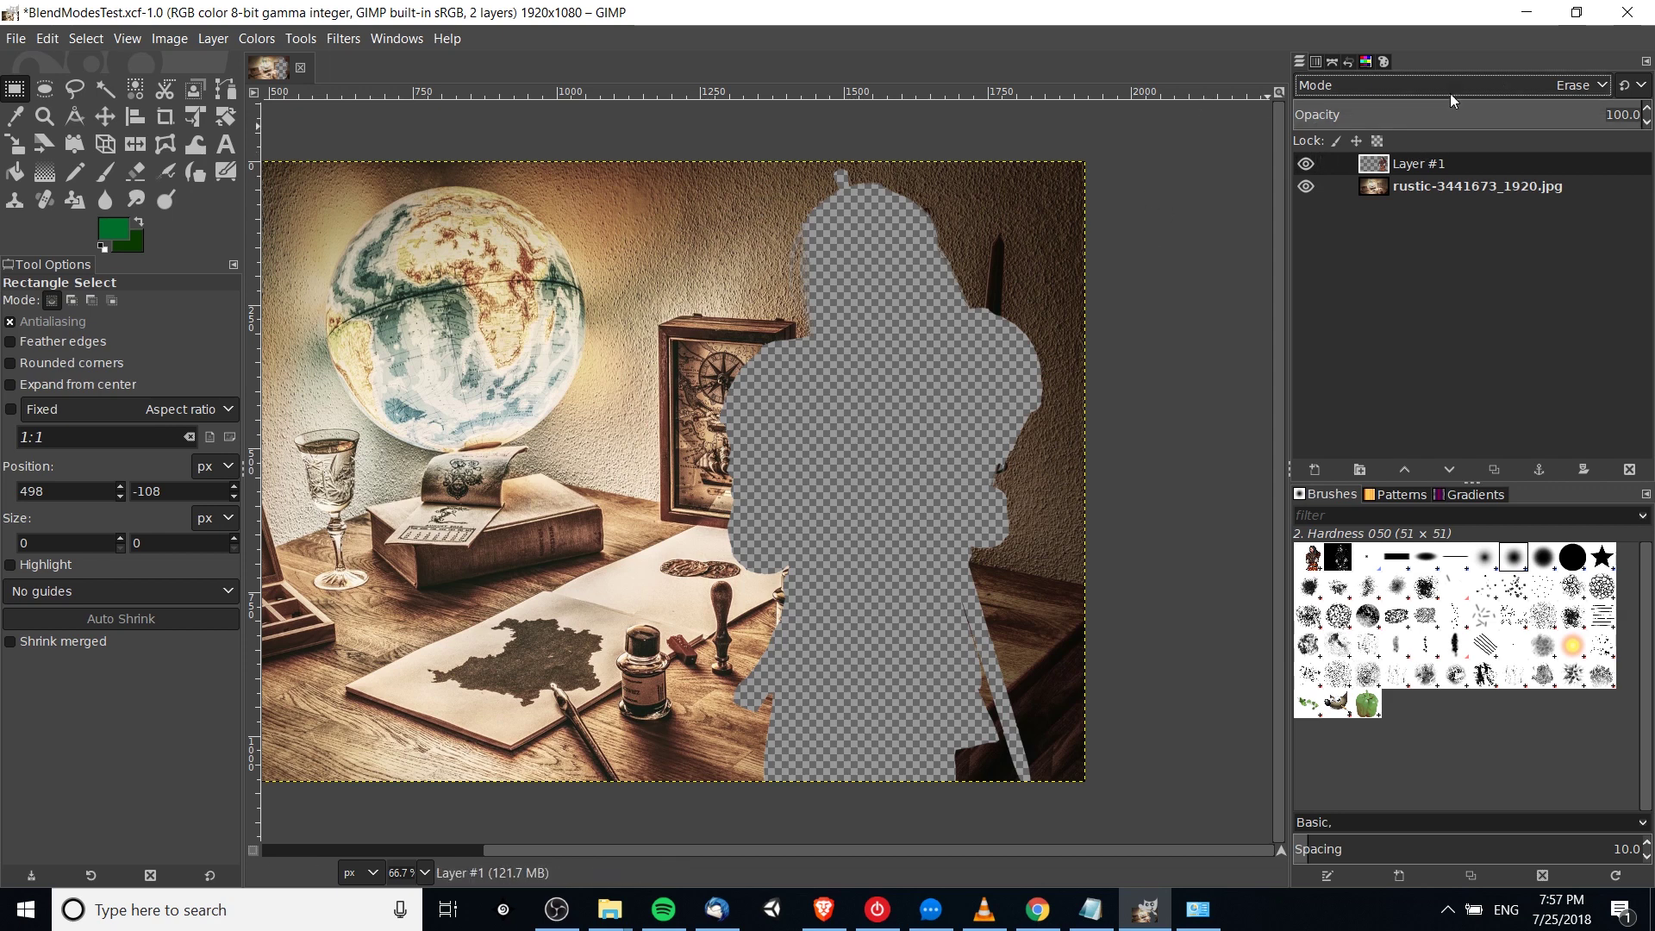
pyautogui.click(1448, 272)
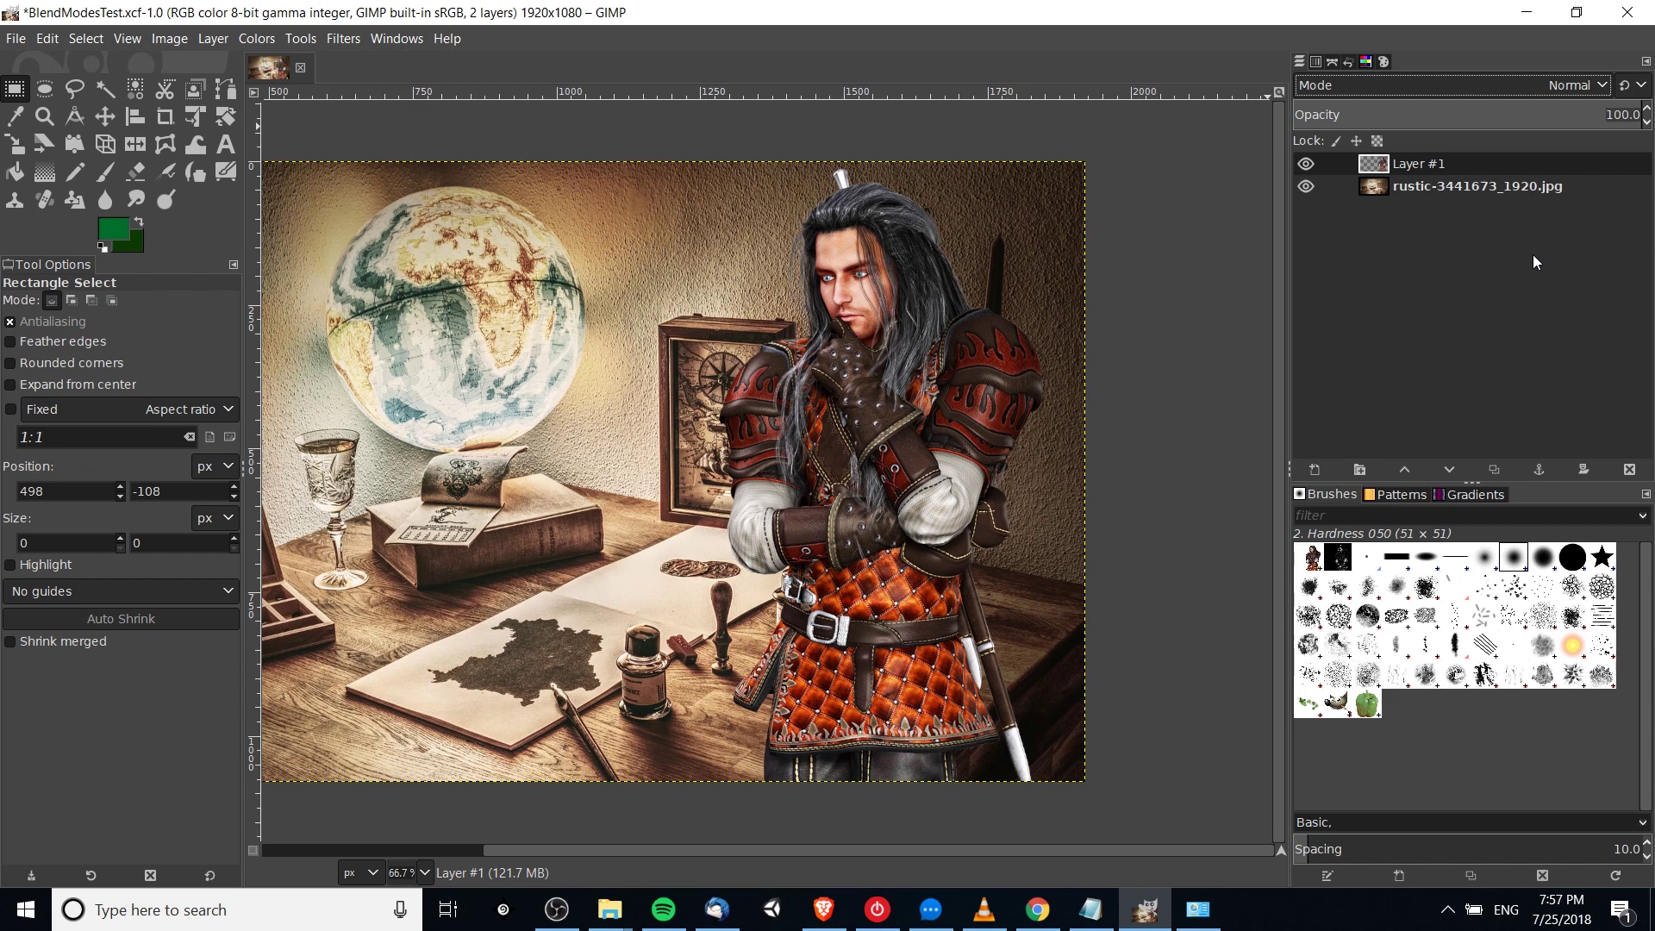
pyautogui.click(1411, 188)
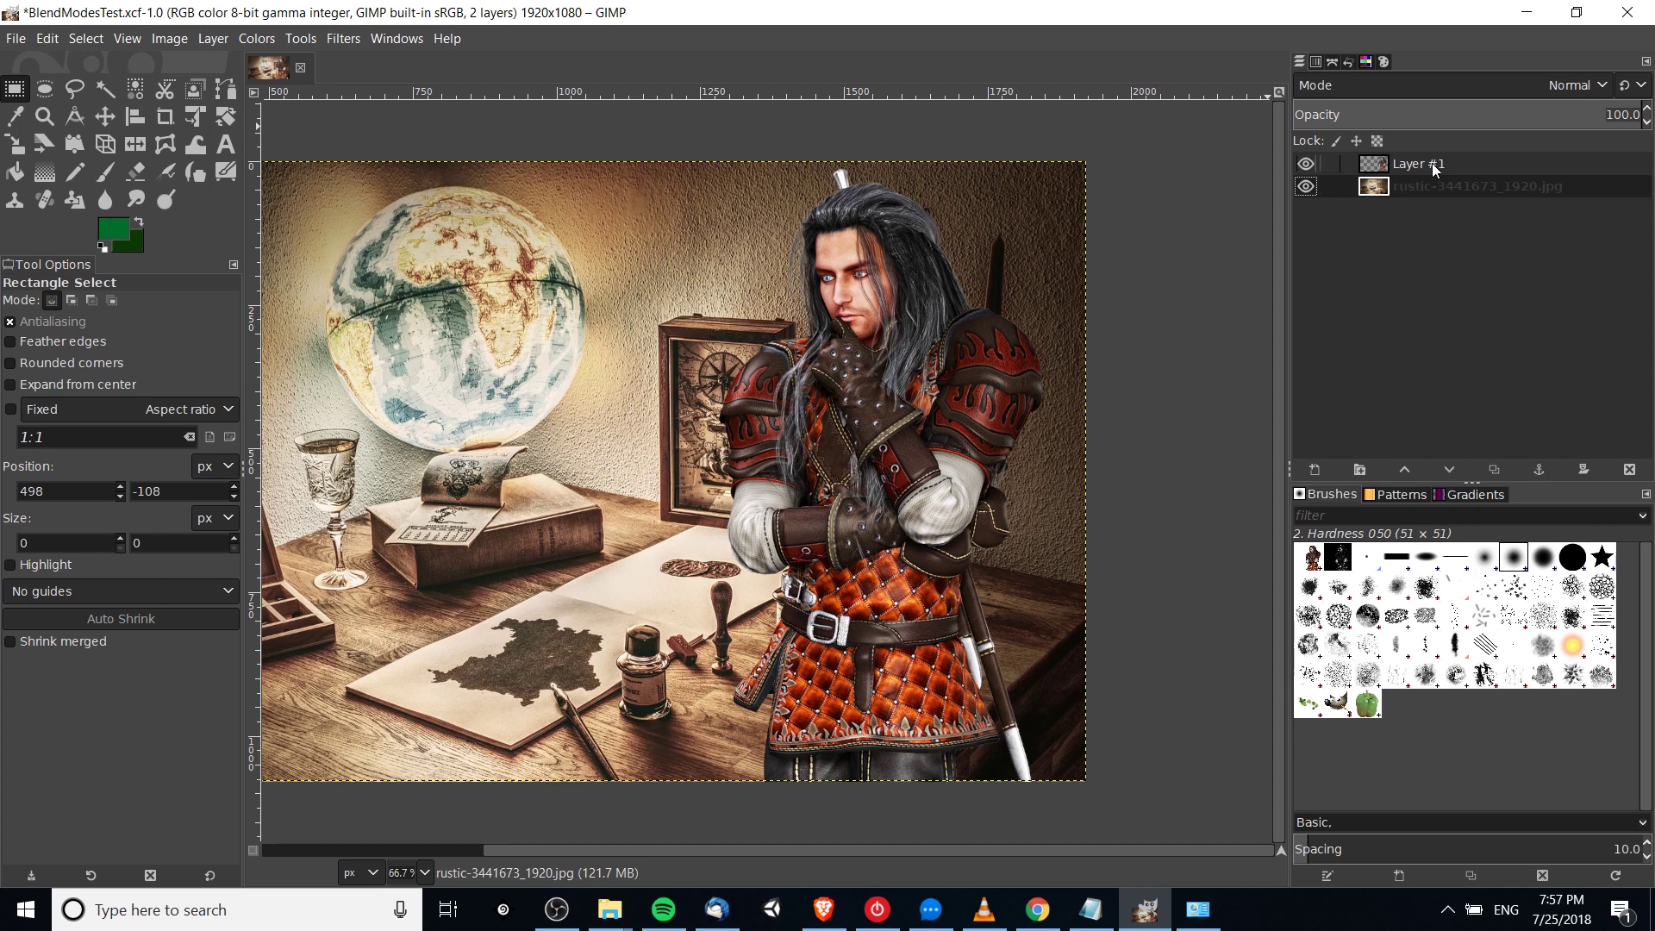
pyautogui.press('pageup')
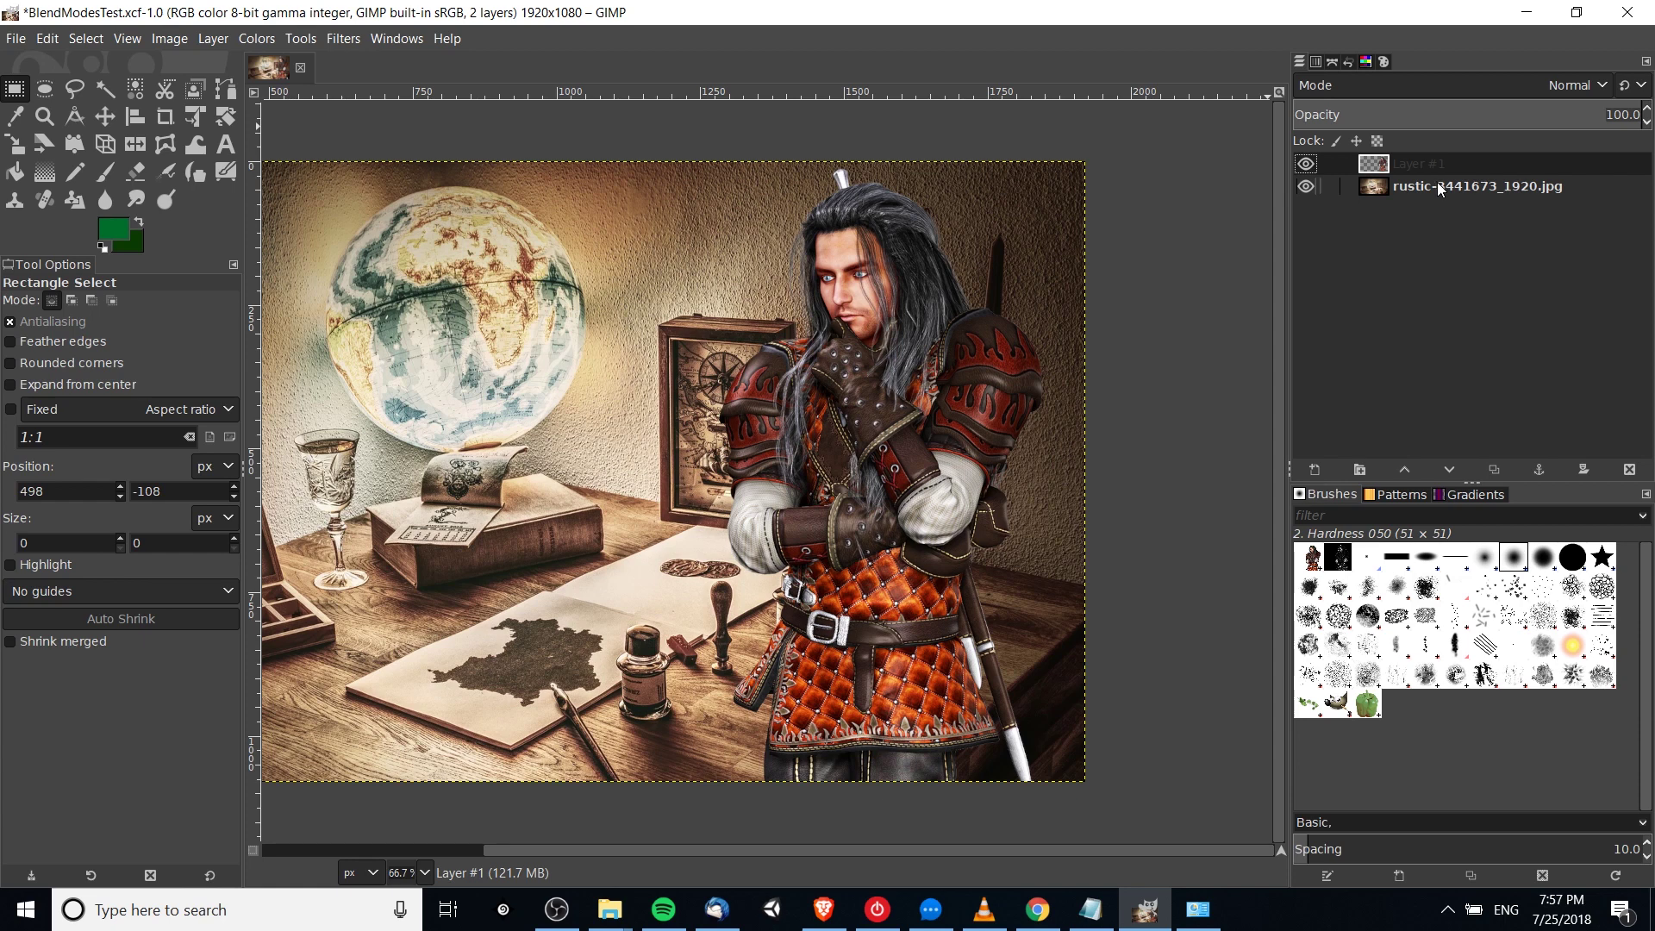
pyautogui.click(1487, 92)
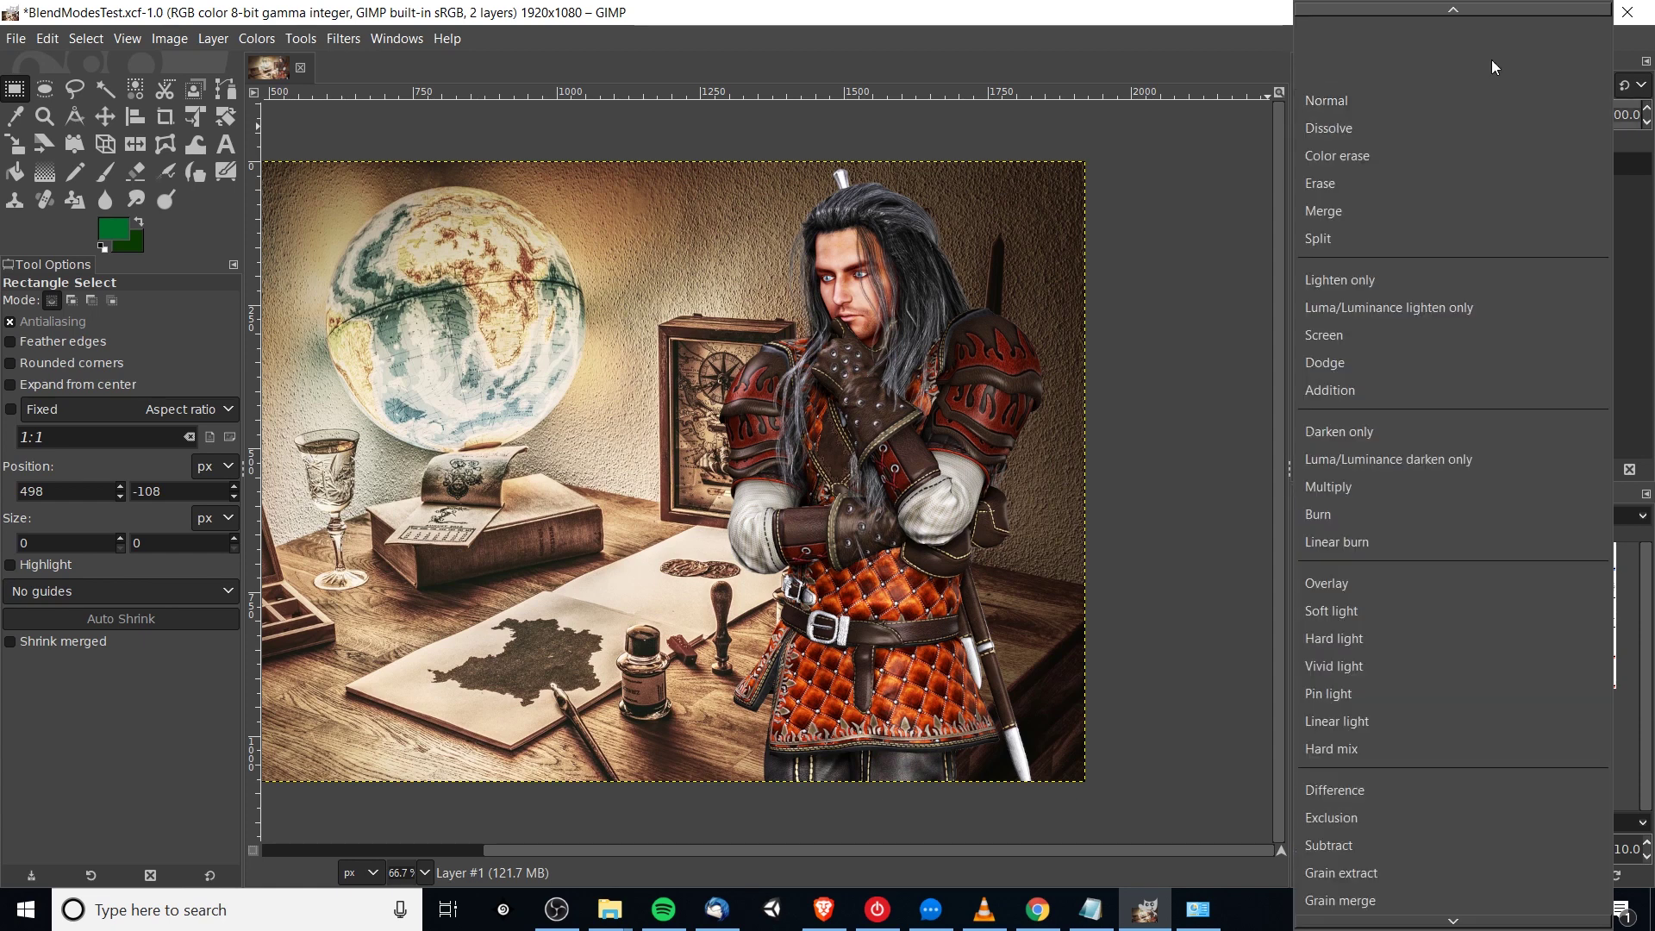
pyautogui.click(1258, 53)
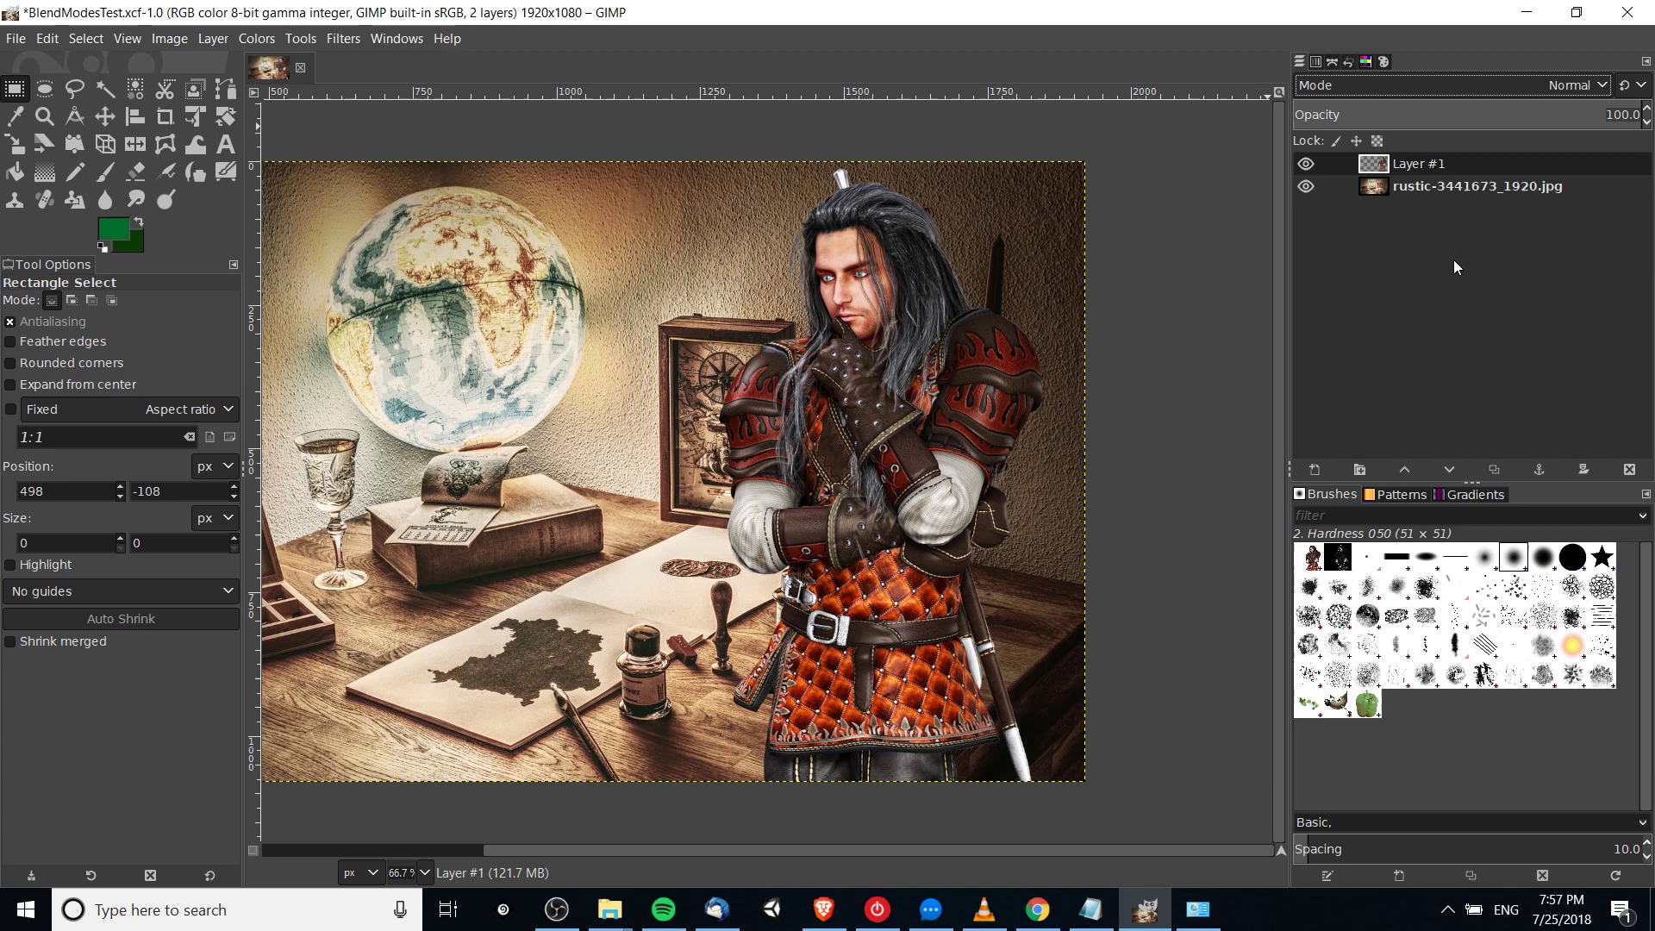